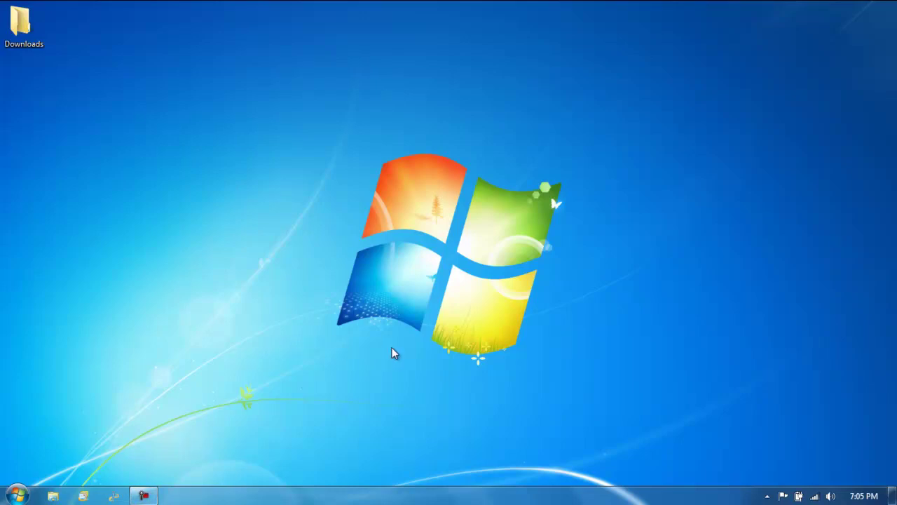
Step: Open the Install.zip archive from the Downloads folder
drag(246, 6, 522, 150)
click(767, 496)
double_click(36, 28)
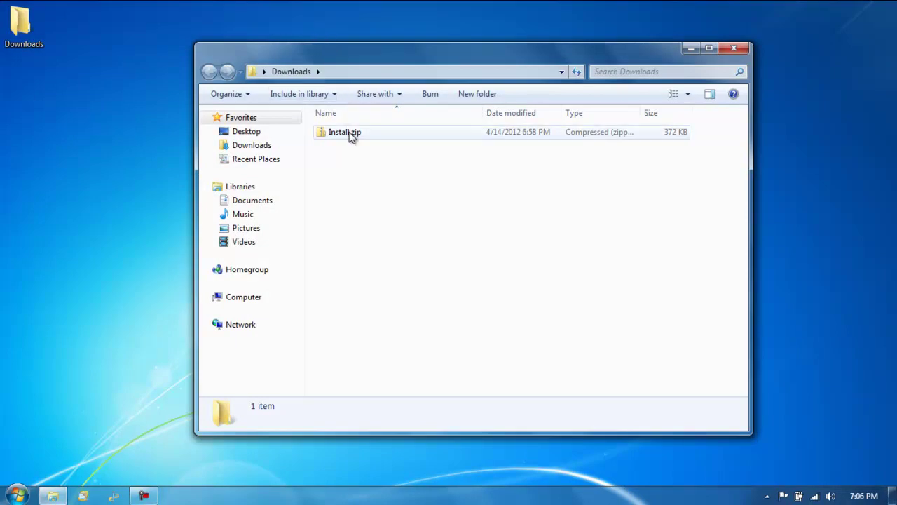
double_click(401, 137)
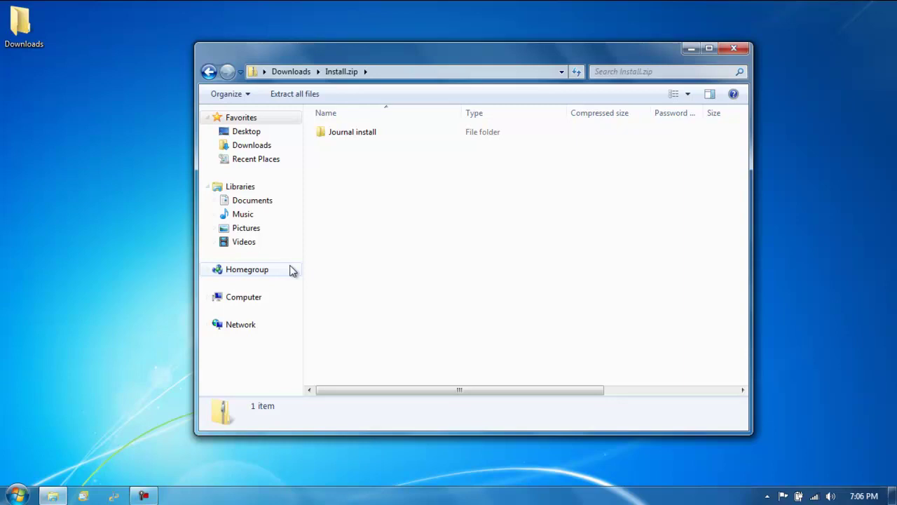
drag(301, 63, 892, 95)
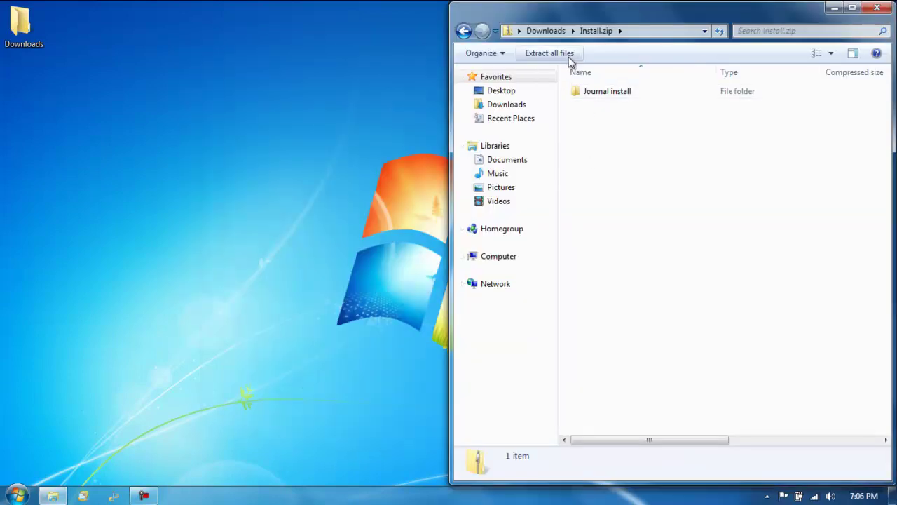
Step: Extract all files of Install.zip to the Desktop, then close both Explorer windows
click(564, 56)
click(595, 195)
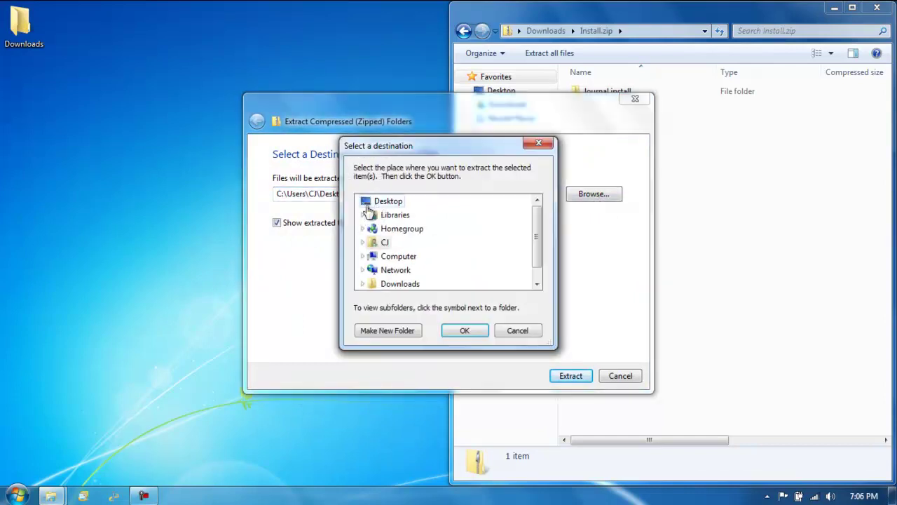
click(464, 330)
click(571, 377)
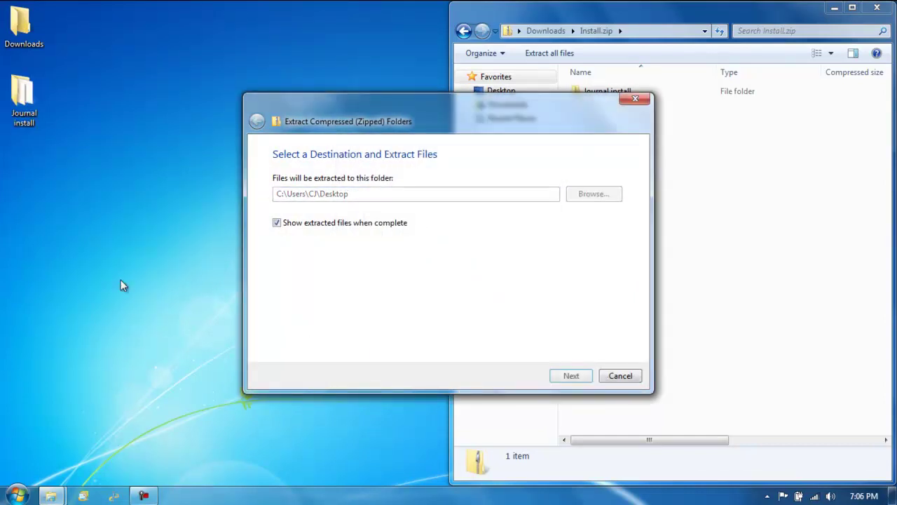
click(757, 69)
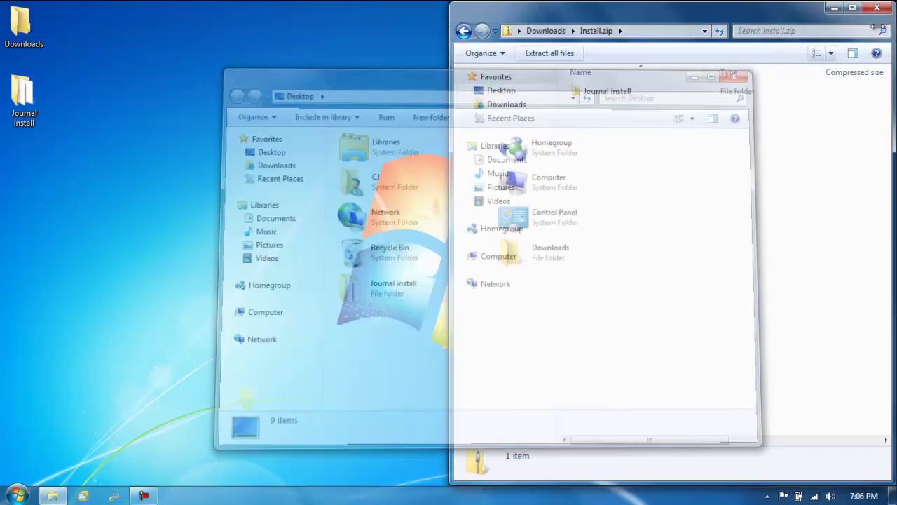
click(877, 8)
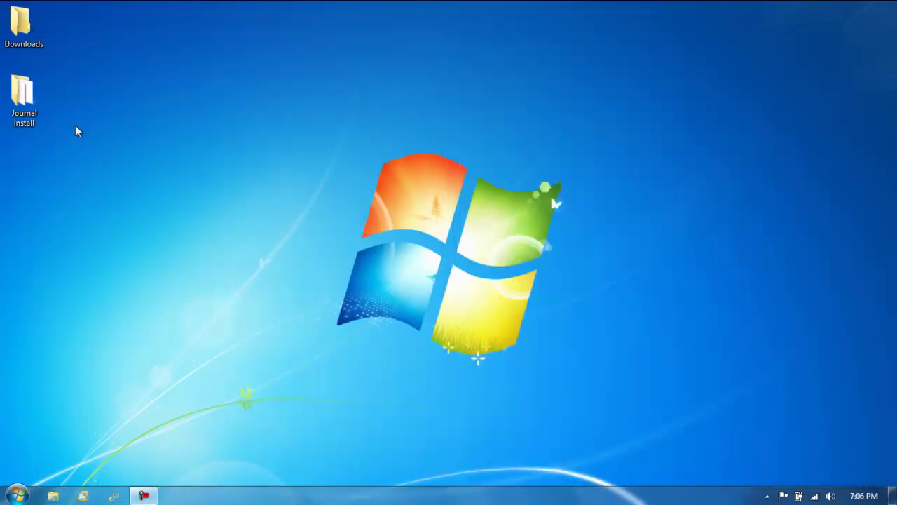
Step: Open the Journal install folder on the desktop and run Journal.application
double_click(24, 100)
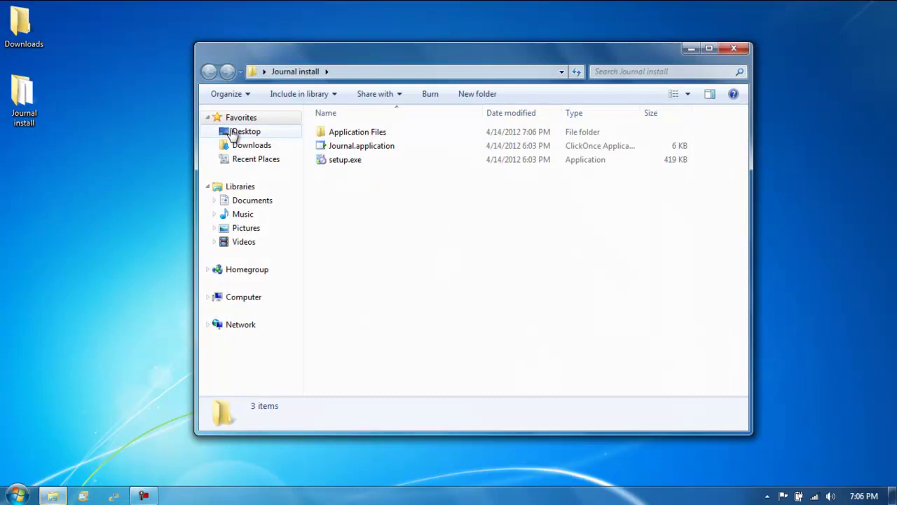
double_click(378, 147)
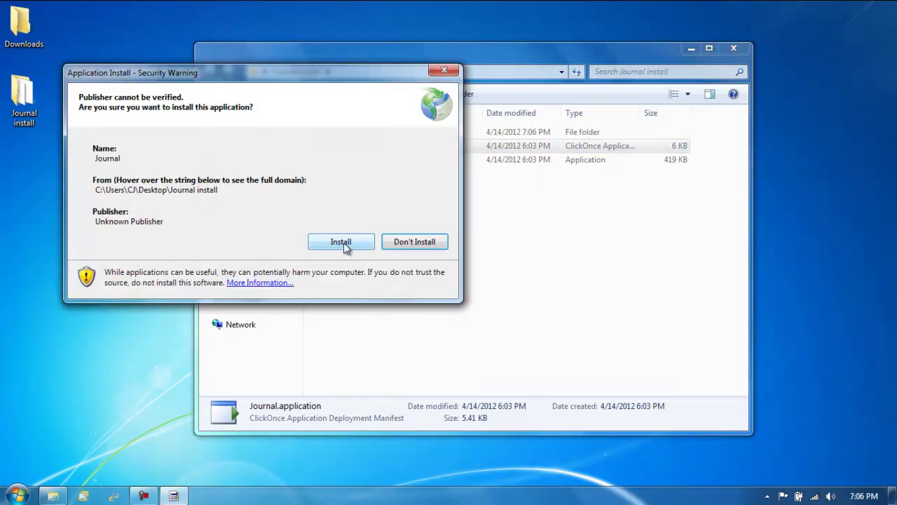
Step: Confirm Install in the security warning, then close the install folder window and Journal
click(344, 245)
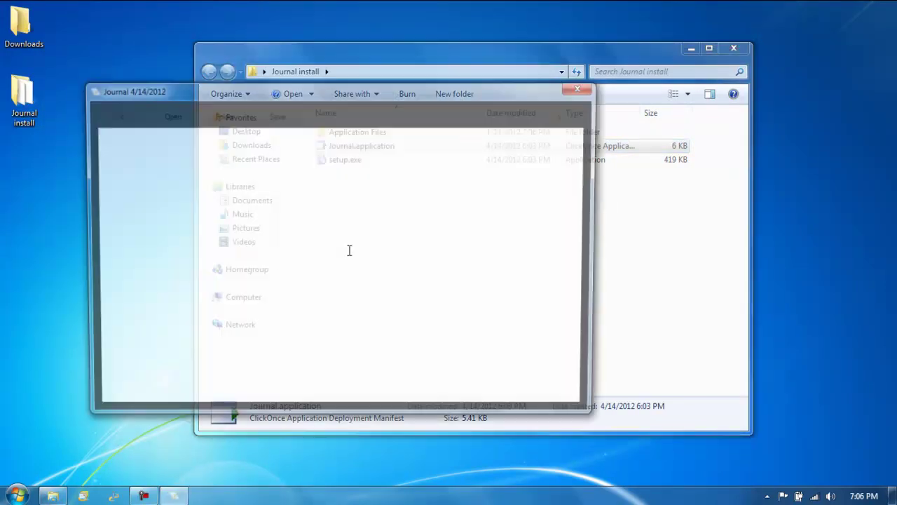
drag(217, 98, 340, 110)
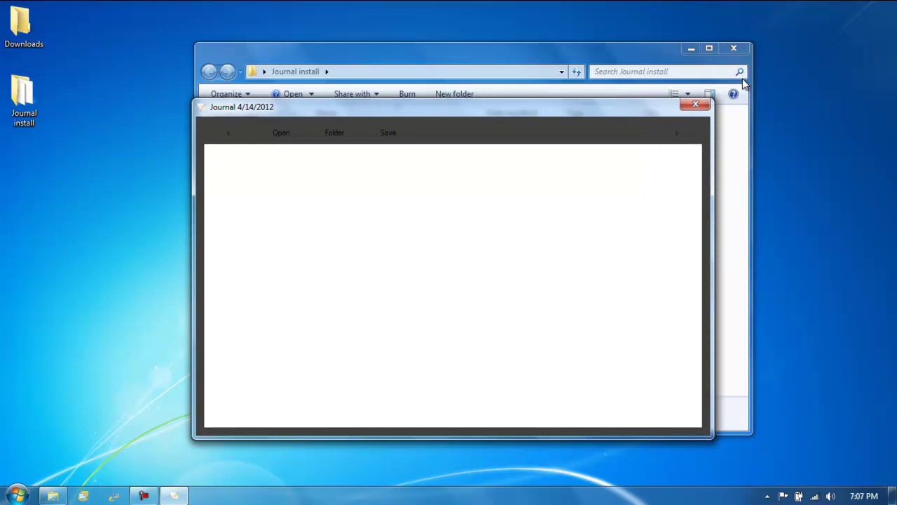
drag(577, 53, 271, 175)
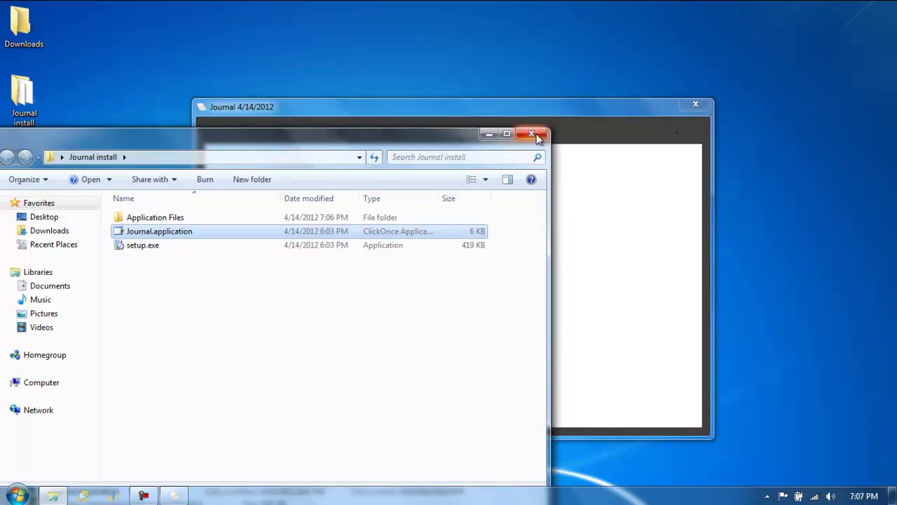
click(535, 135)
drag(372, 112, 293, 140)
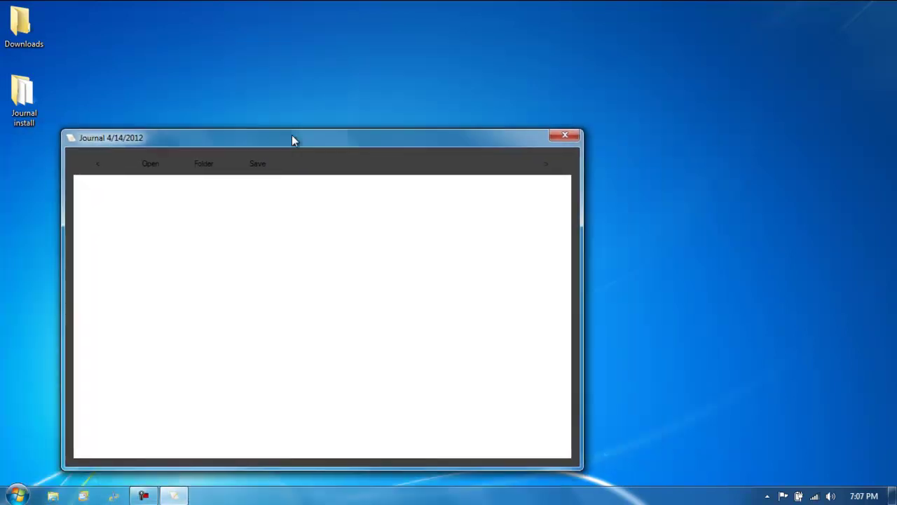
click(564, 136)
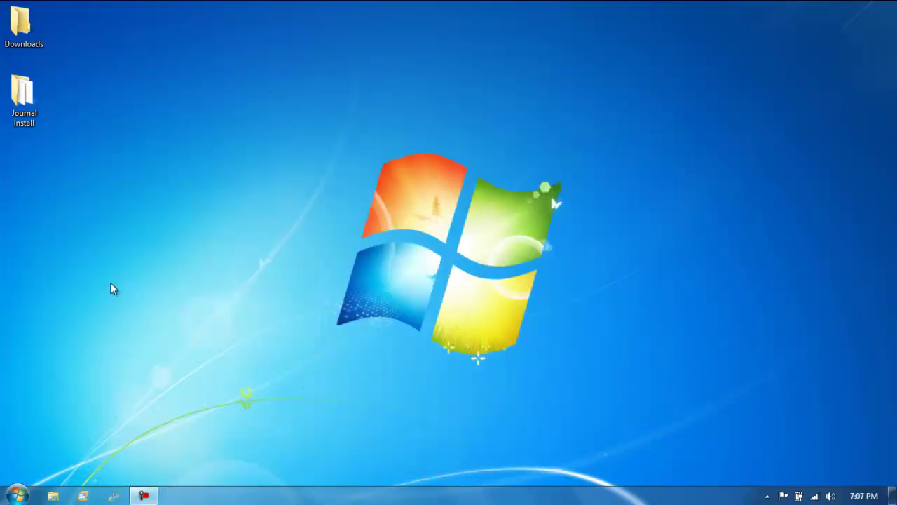
Step: Create a new folder on the desktop named Journal
right_click(88, 295)
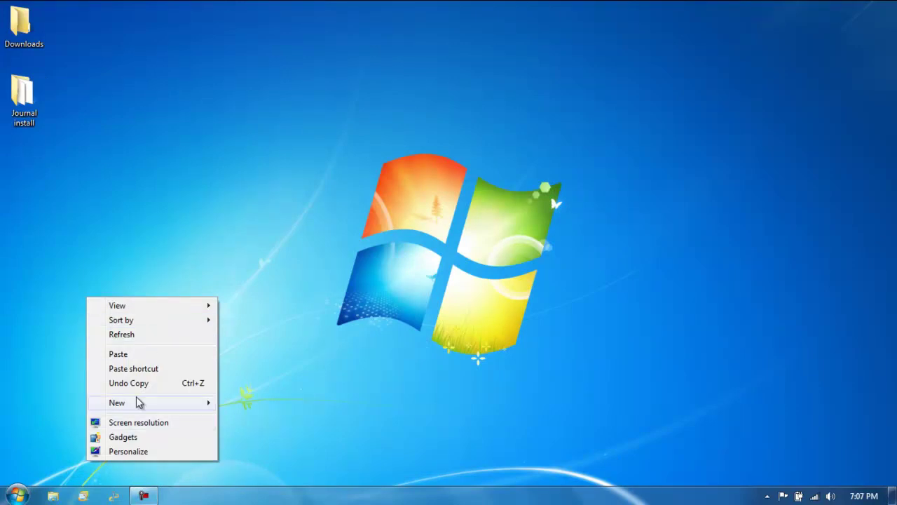
click(467, 402)
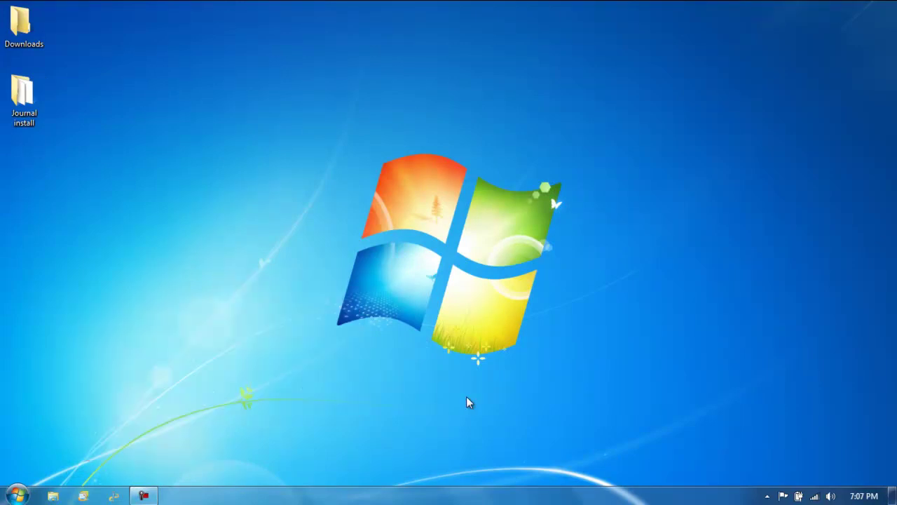
right_click(134, 312)
mouse_move(194, 418)
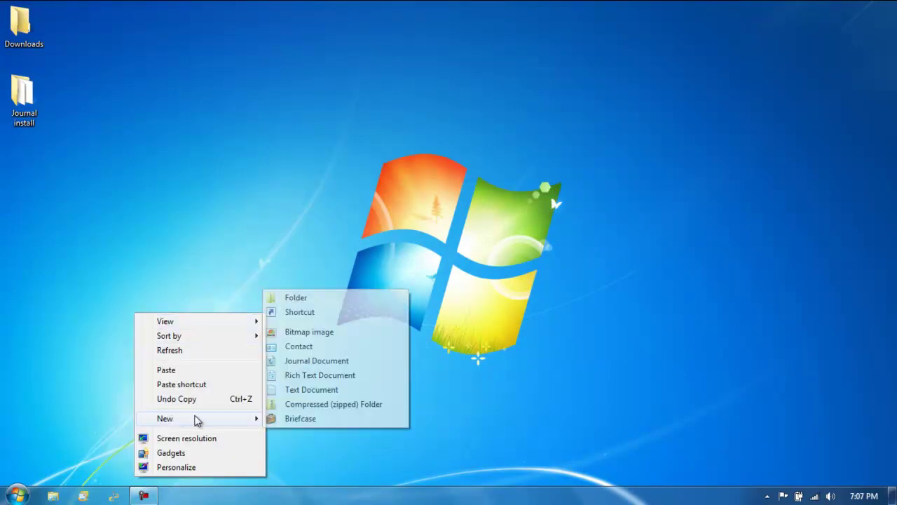
click(313, 299)
key(BackSpace)
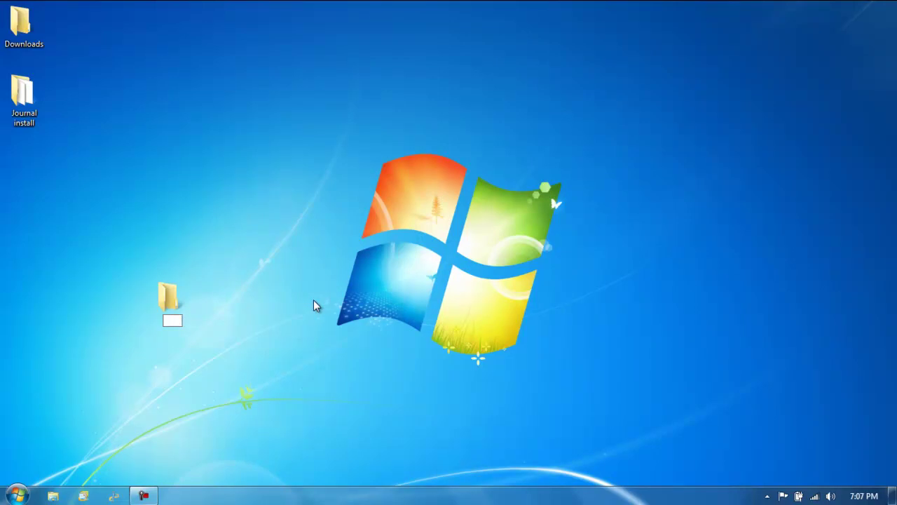
text(Journal)
key(Return)
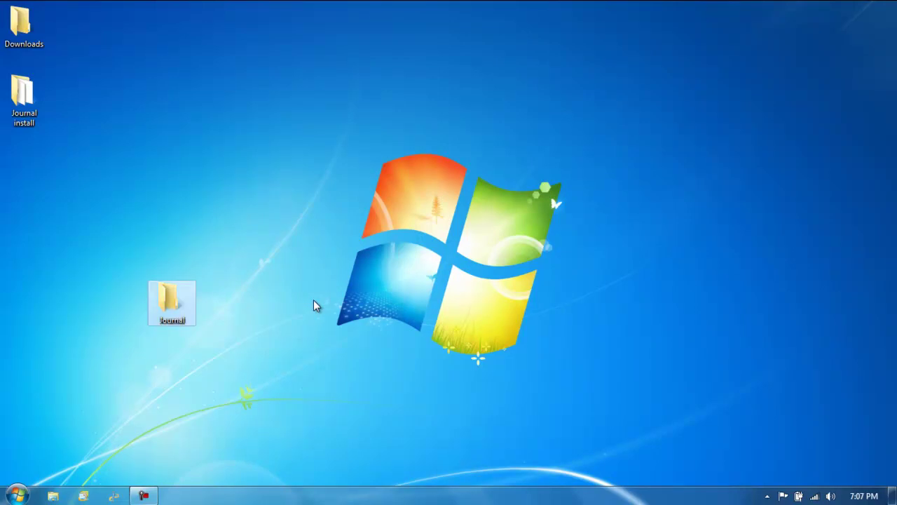
Step: Place the Journal folder in the left icon column, then open it maximized
drag(166, 316, 32, 160)
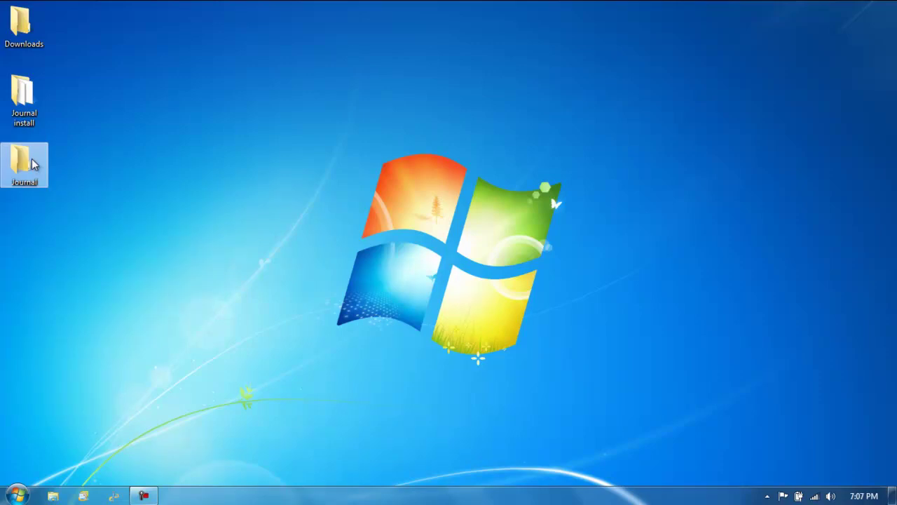
double_click(33, 161)
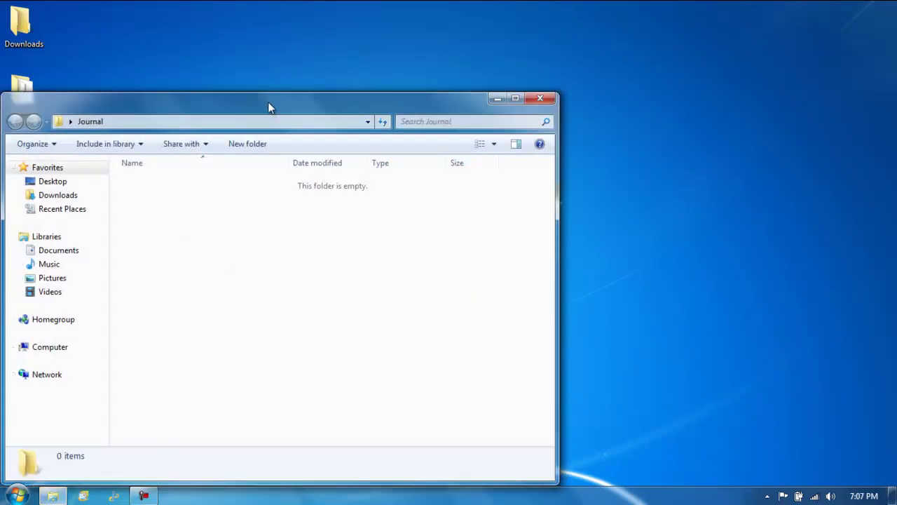
drag(271, 106, 485, 89)
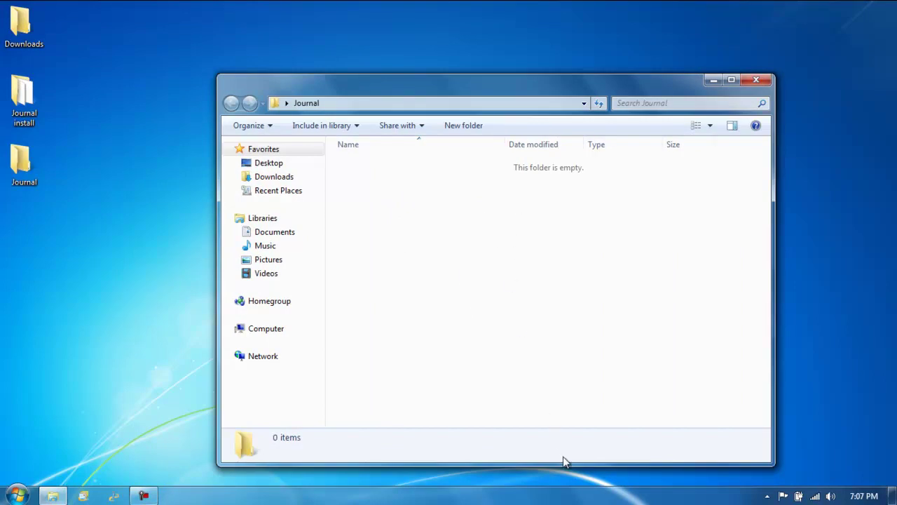
drag(509, 83, 517, 24)
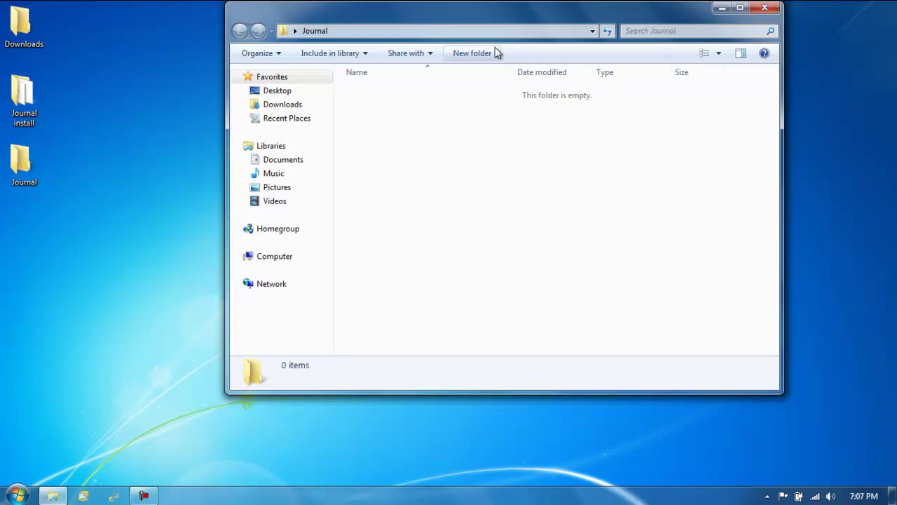
double_click(494, 15)
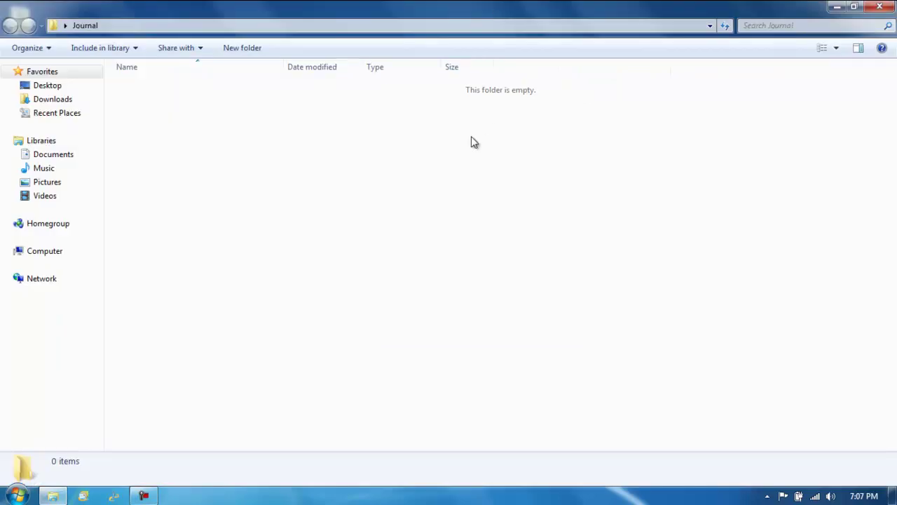
Step: Create an empty Rich Text Document named 1.rtf in Journal, then close WordPad and Explorer
right_click(314, 174)
mouse_move(410, 331)
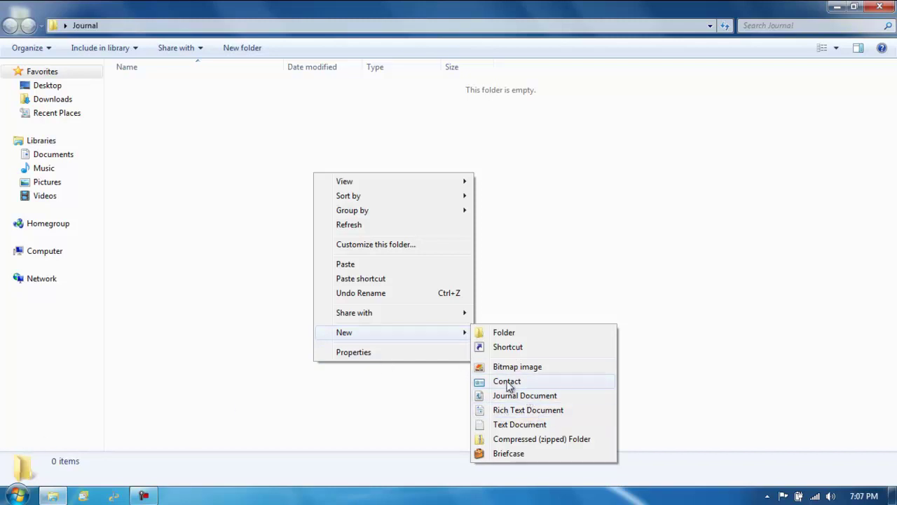
click(518, 412)
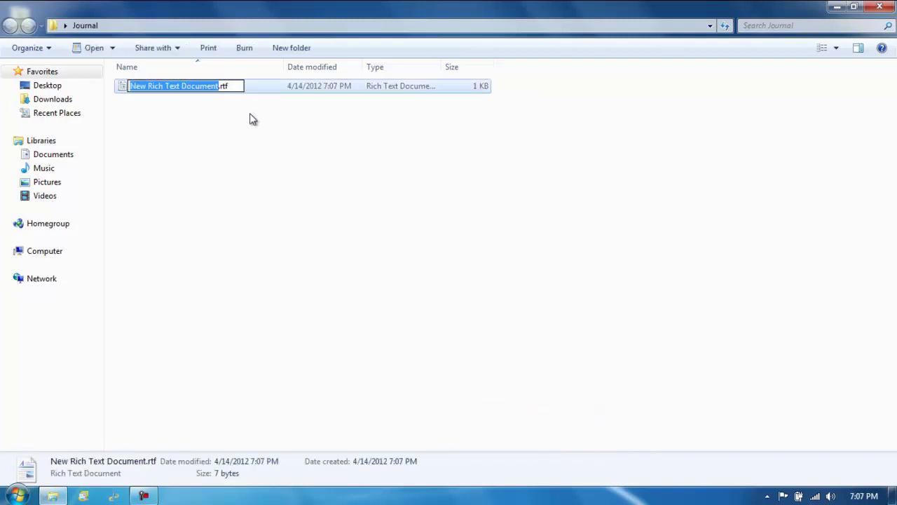
key(BackSpace)
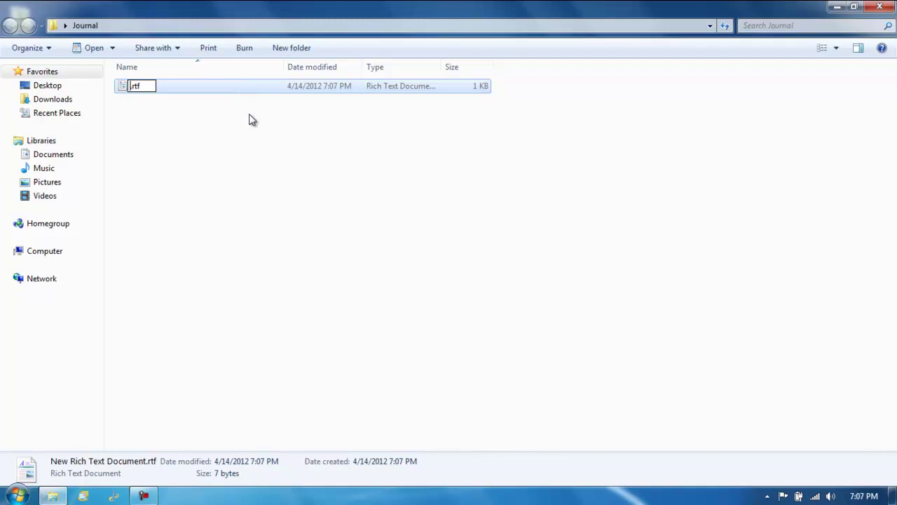
text(1)
key(Return)
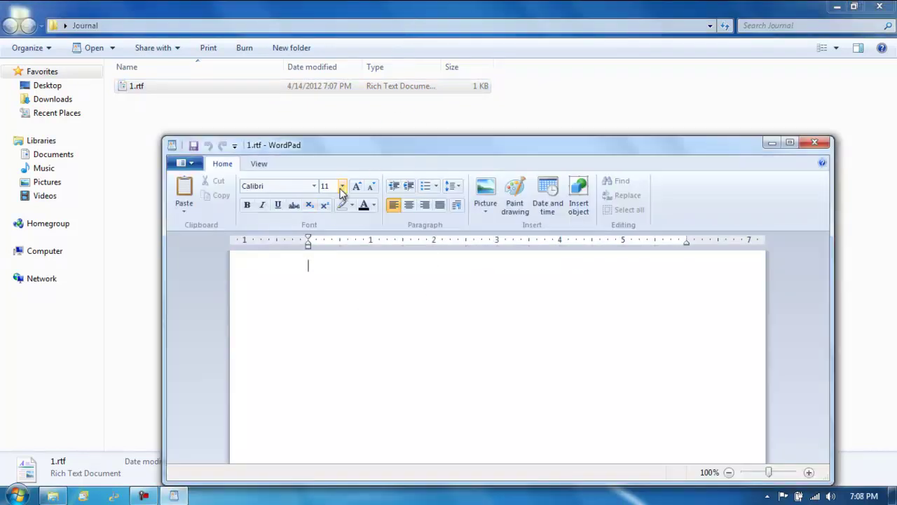
click(815, 143)
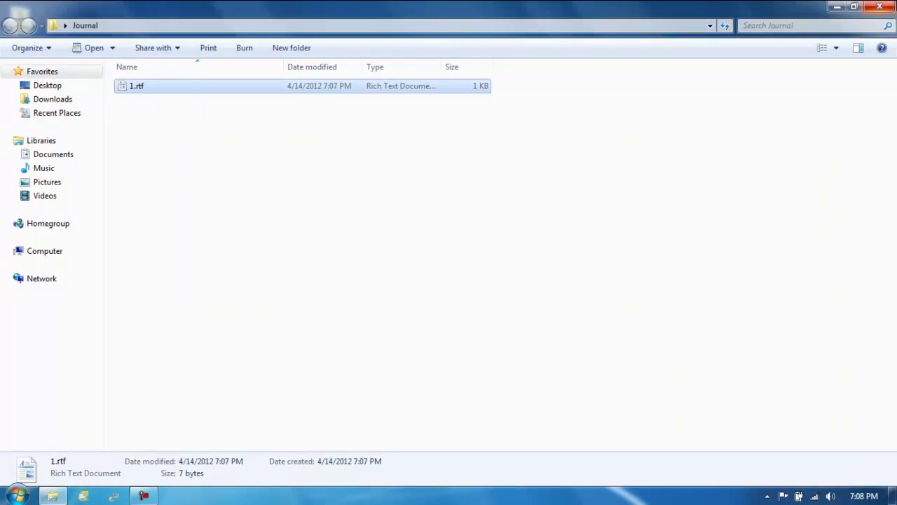
click(880, 7)
drag(517, 6, 269, 181)
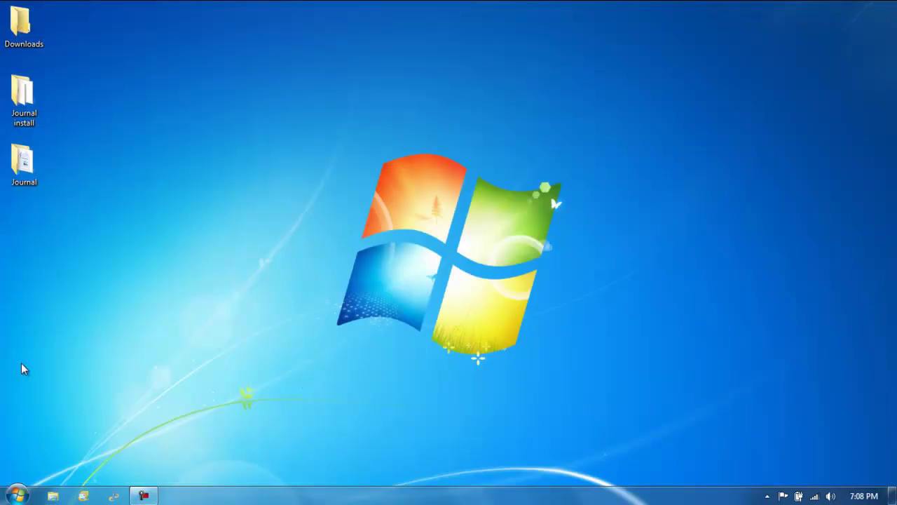
Step: Copy the Journal shortcut from the Start menu's All Programs Journal group
key(super)
click(55, 439)
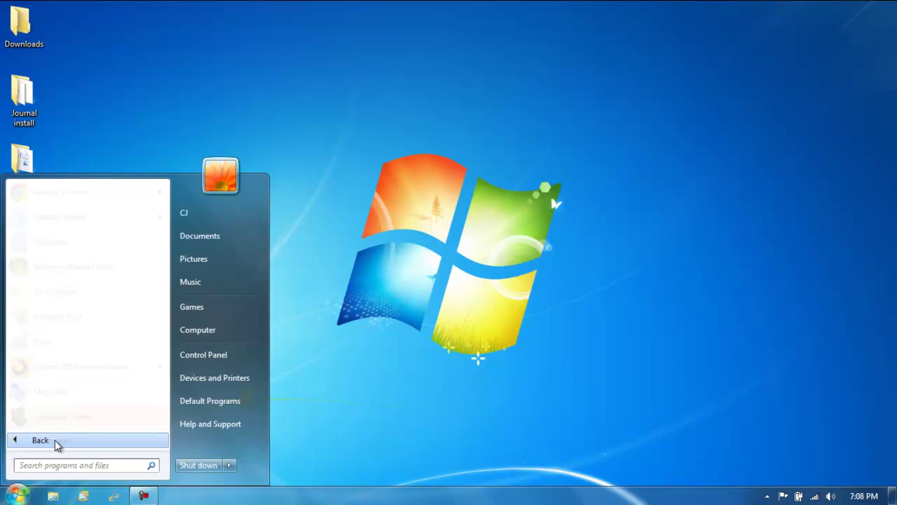
scroll(56, 428, down, 3)
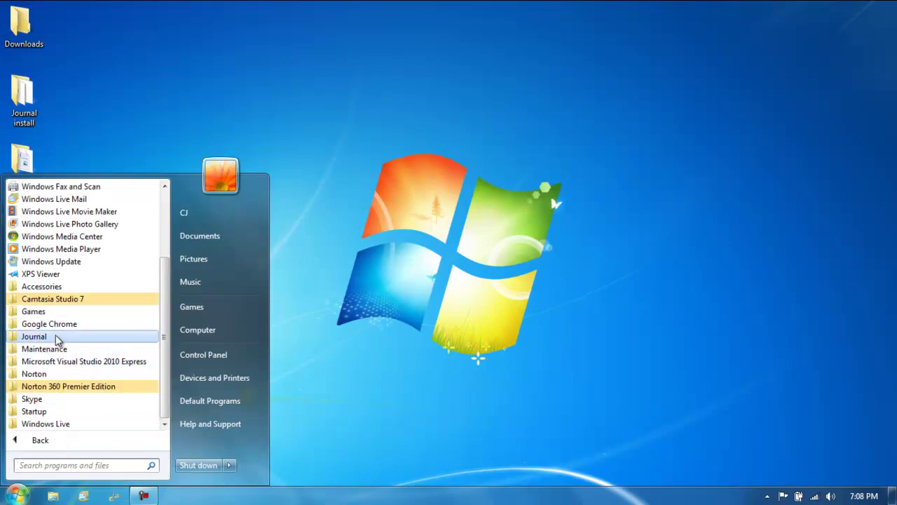
click(35, 337)
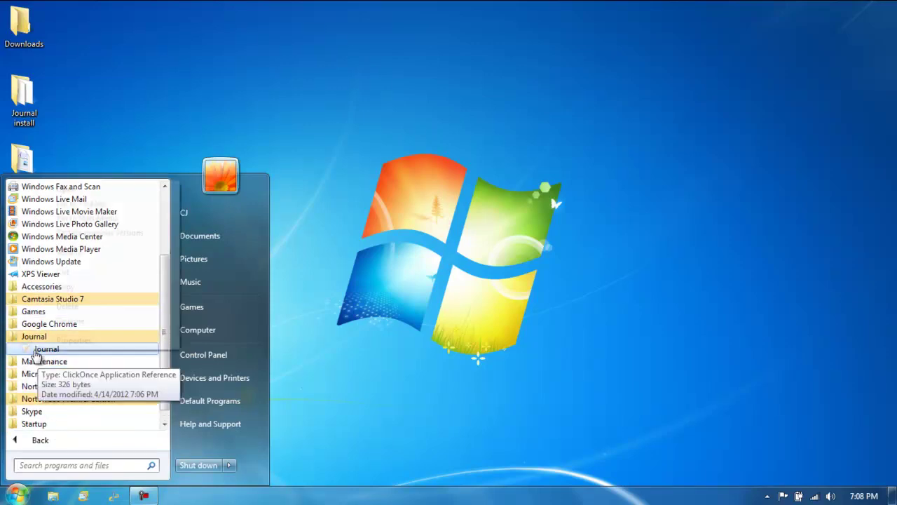
right_click(35, 348)
click(65, 286)
Step: Paste the Journal shortcut below the Journal folder icon and launch Journal from it
right_click(440, 316)
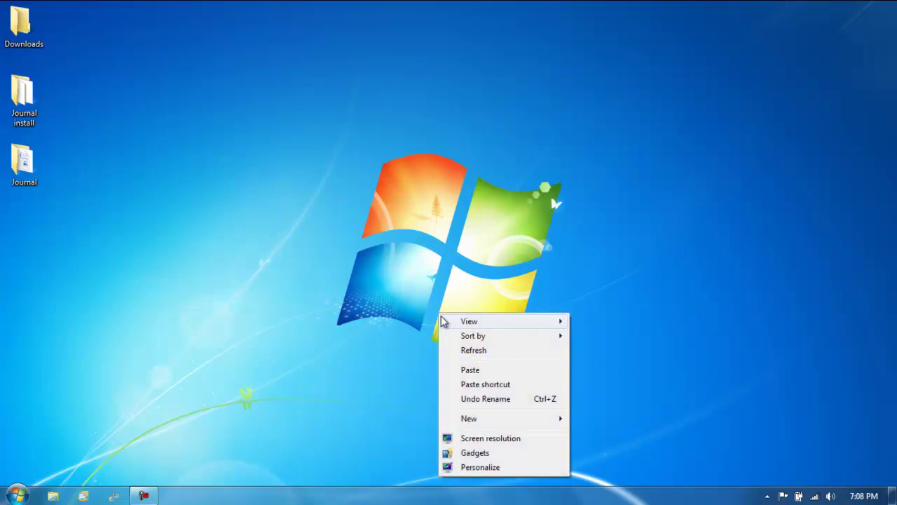
click(471, 370)
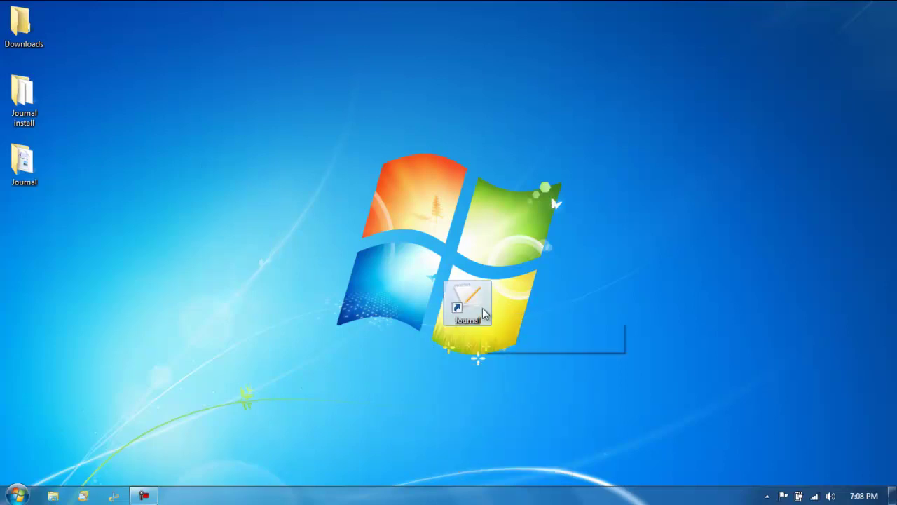
drag(468, 303, 25, 231)
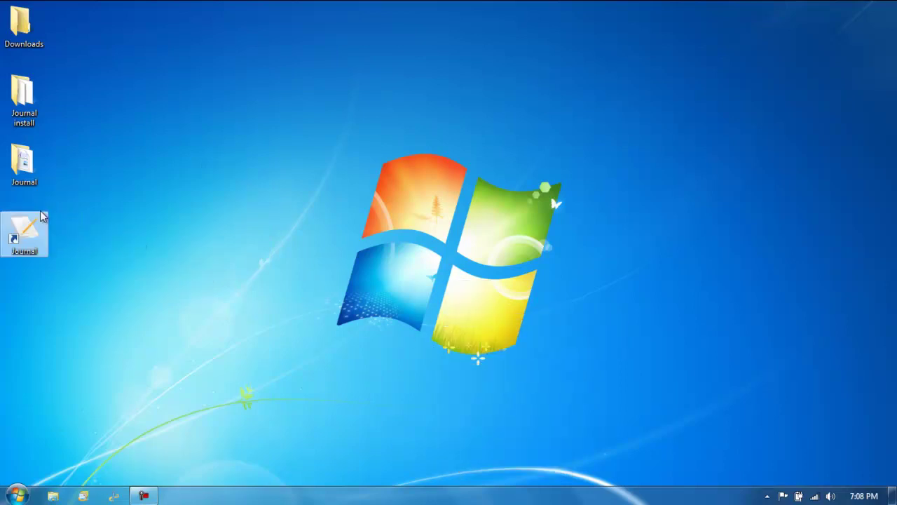
double_click(14, 236)
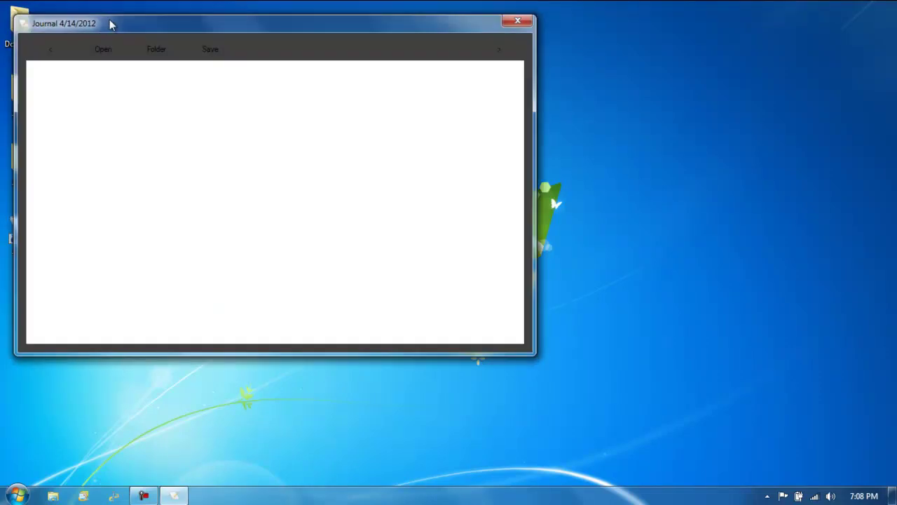
drag(112, 23, 340, 67)
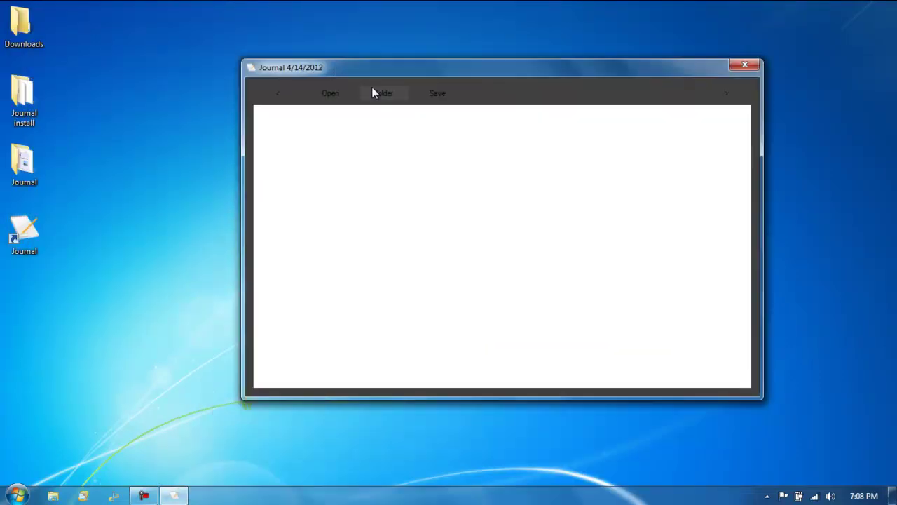
Step: Set Journal's save folder to C:\Users\user\Desktop\Journal
click(382, 94)
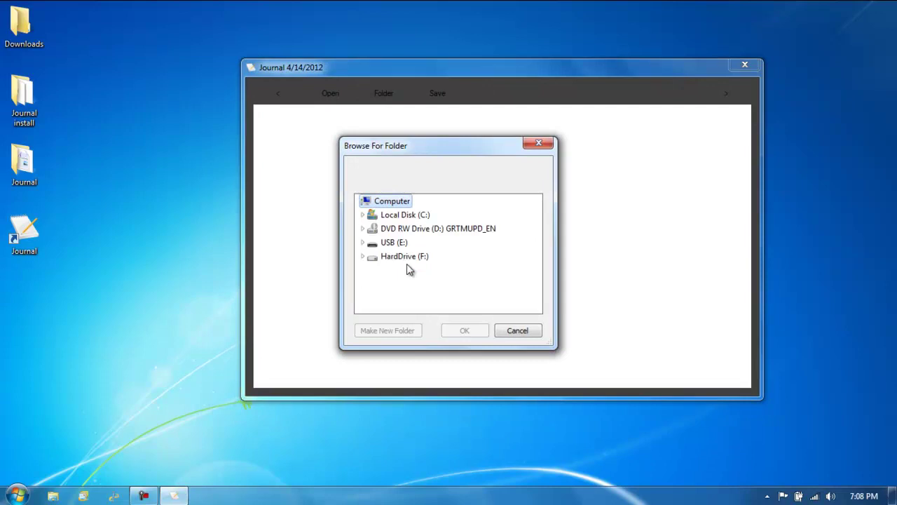
click(363, 214)
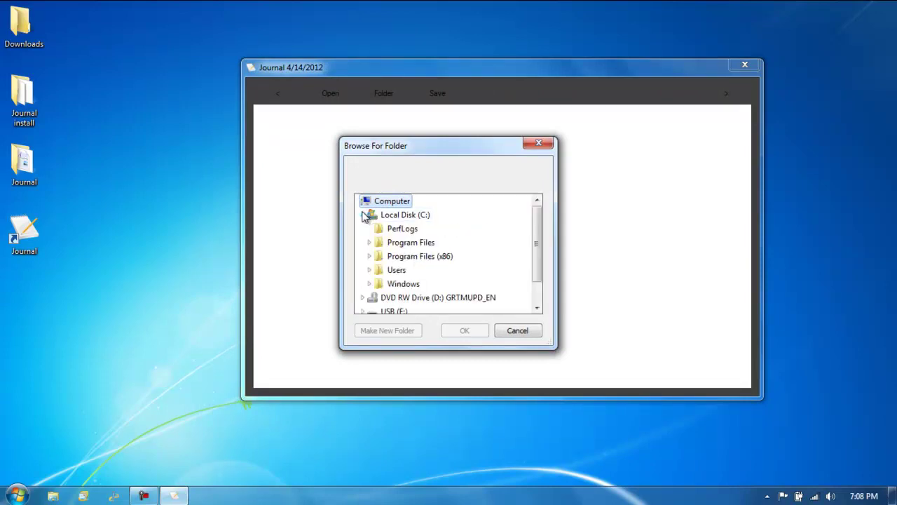
click(369, 270)
click(376, 284)
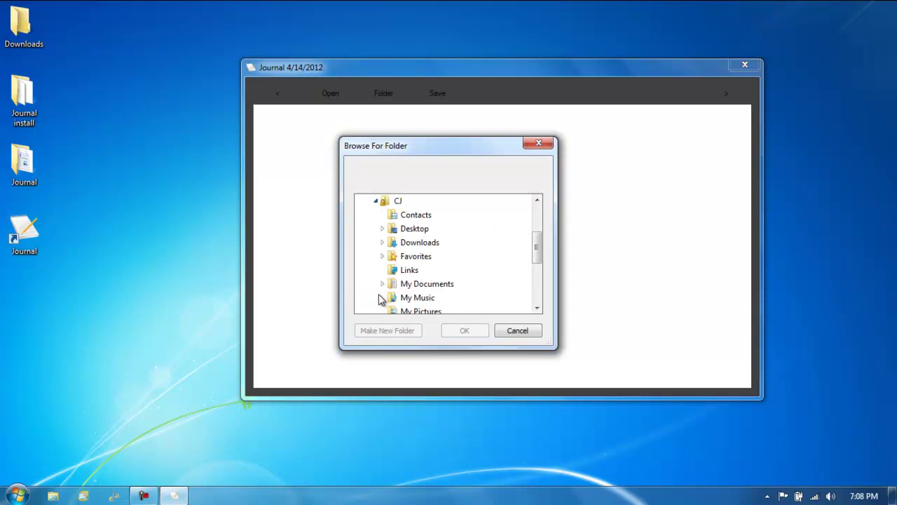
click(382, 229)
click(407, 257)
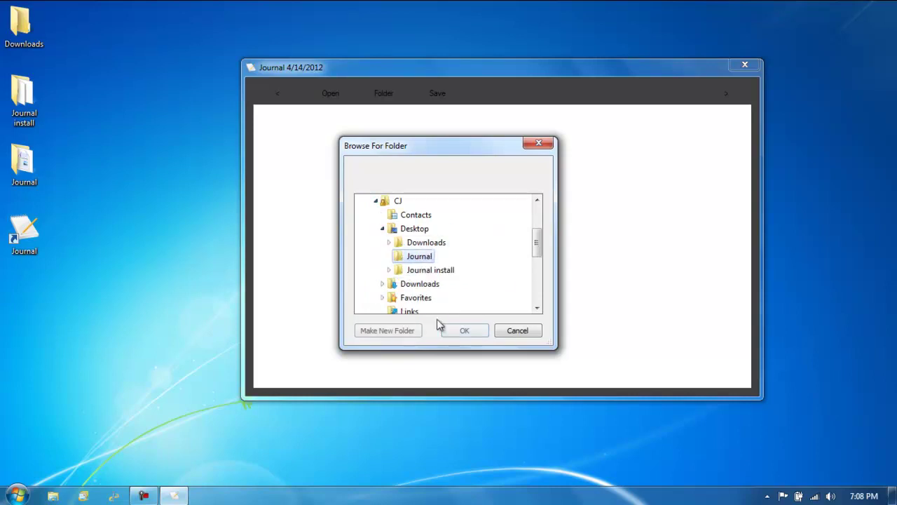
click(475, 332)
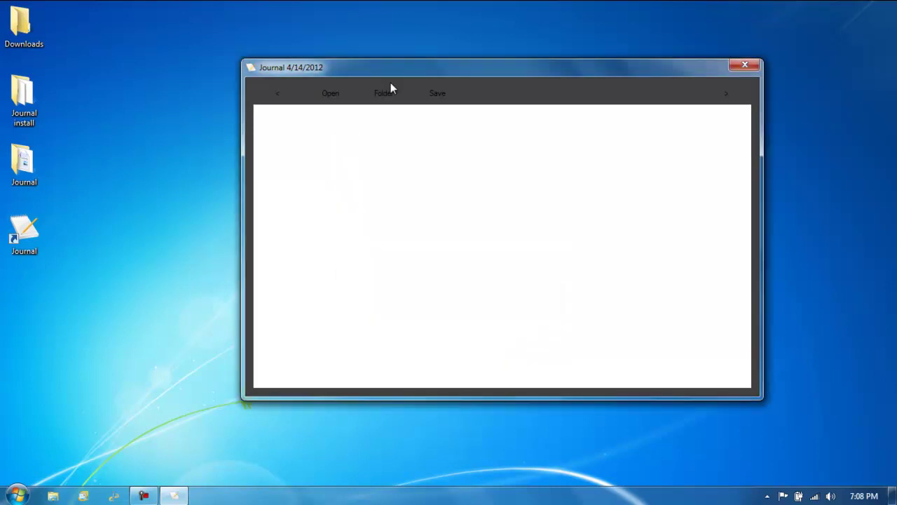
Step: Open the desktop Journal folder, snapped to the left half beside Journal
drag(385, 75, 387, 101)
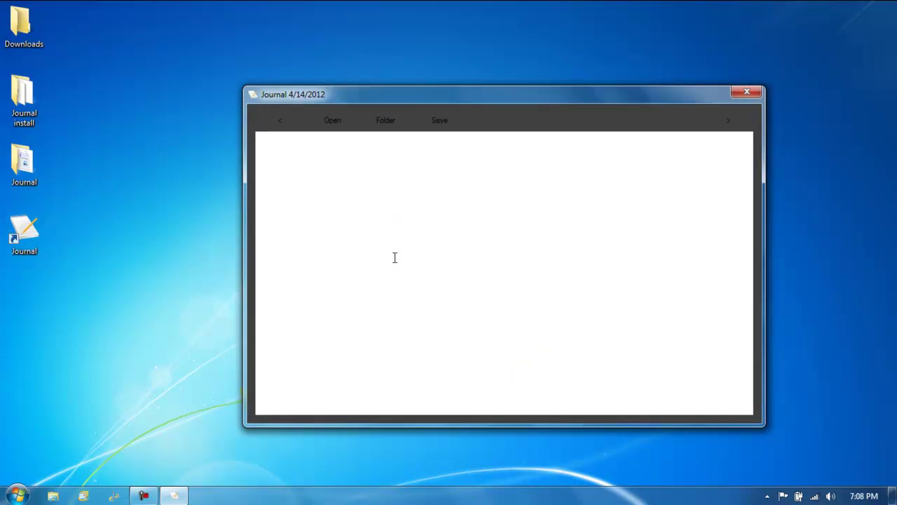
drag(383, 98, 467, 98)
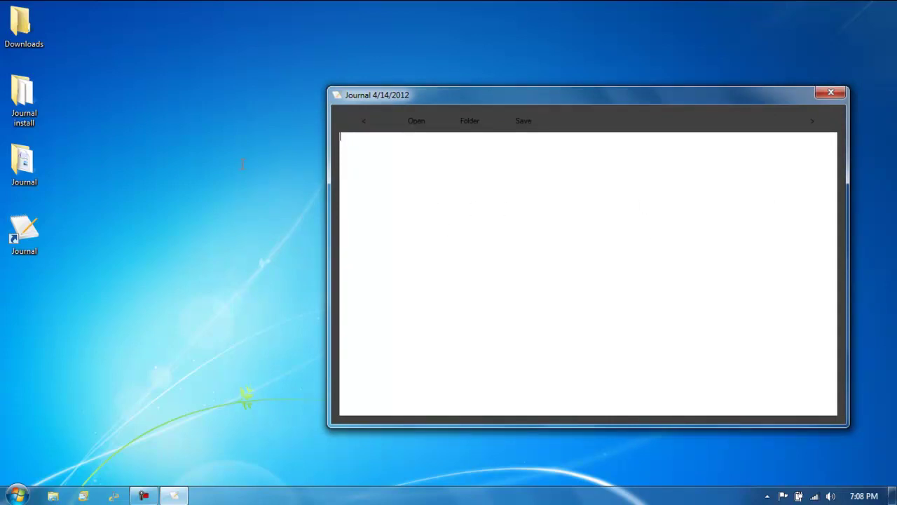
double_click(28, 162)
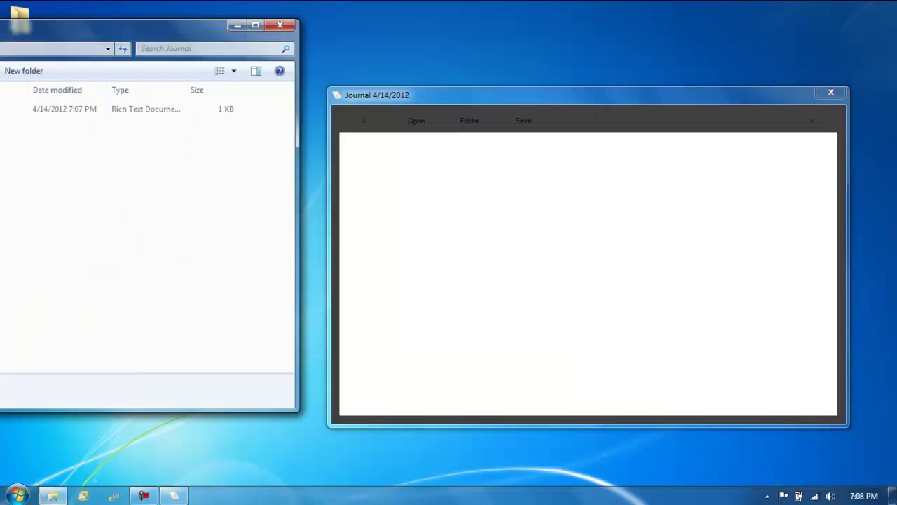
key(super+Left)
Step: Close Journal and write '4-14-12' and 'content content content' into 1.rtf in WordPad
drag(591, 98, 452, 84)
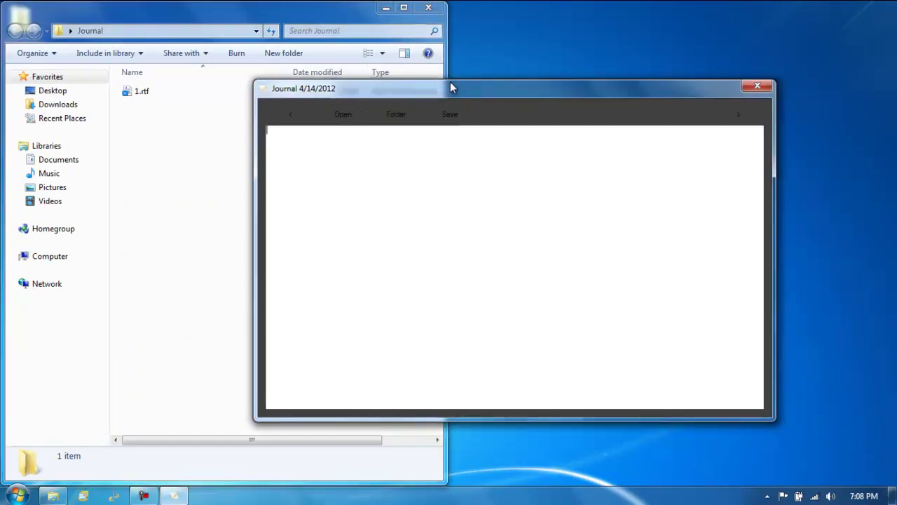
click(766, 86)
double_click(162, 93)
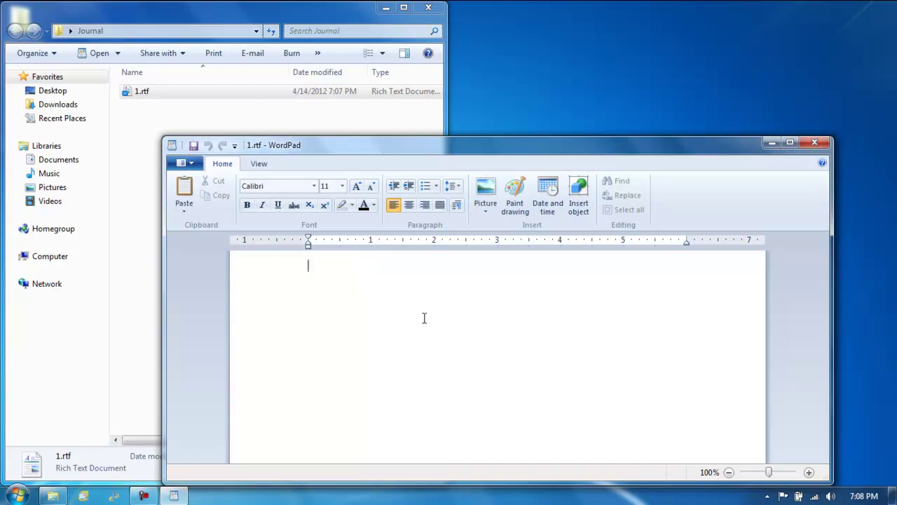
text(4-14-12)
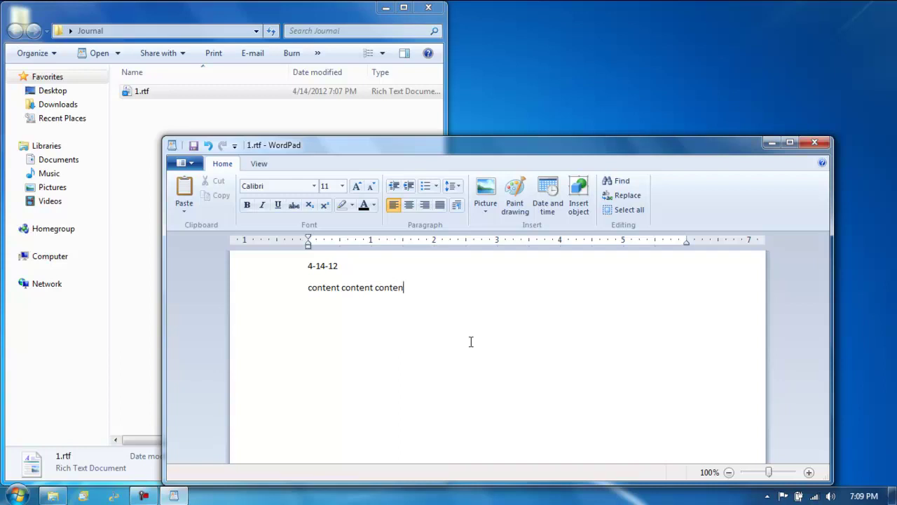
Step: Save 1.rtf, snap the folder window to the right half, and close WordPad
click(183, 162)
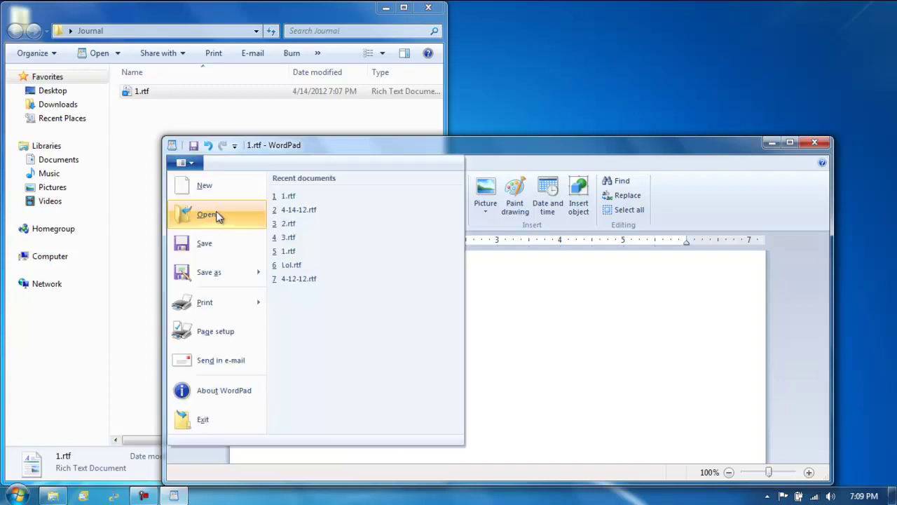
click(198, 248)
drag(252, 24, 896, 24)
drag(787, 161, 786, 190)
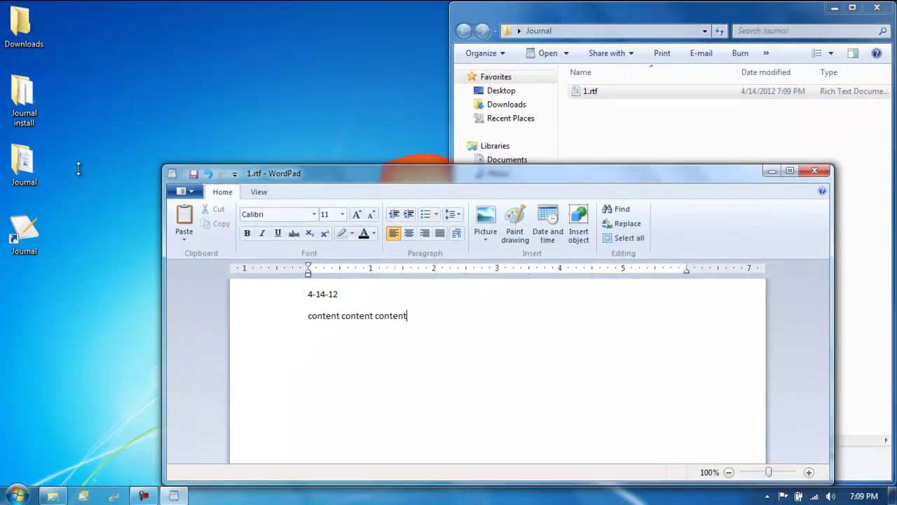
click(814, 171)
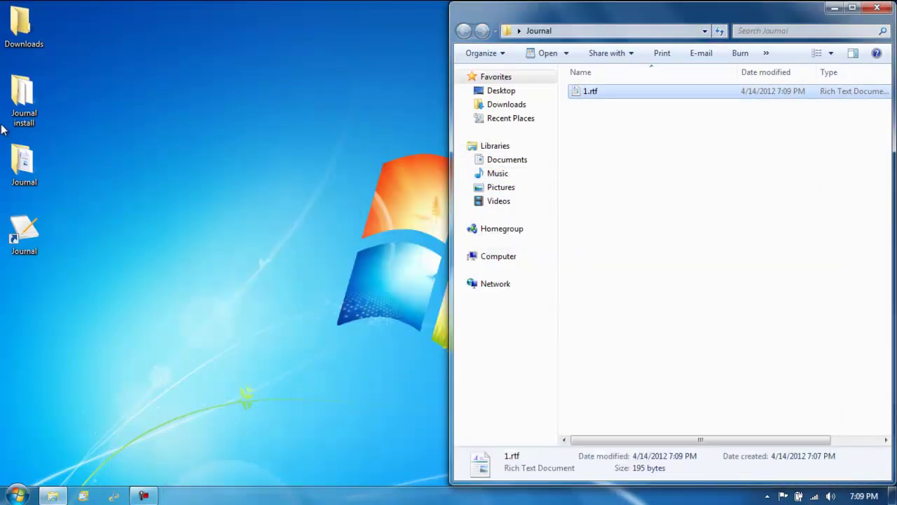
Step: Relaunch Journal and clear the loaded entry to write the new 4-15-12 entry
click(36, 164)
double_click(27, 234)
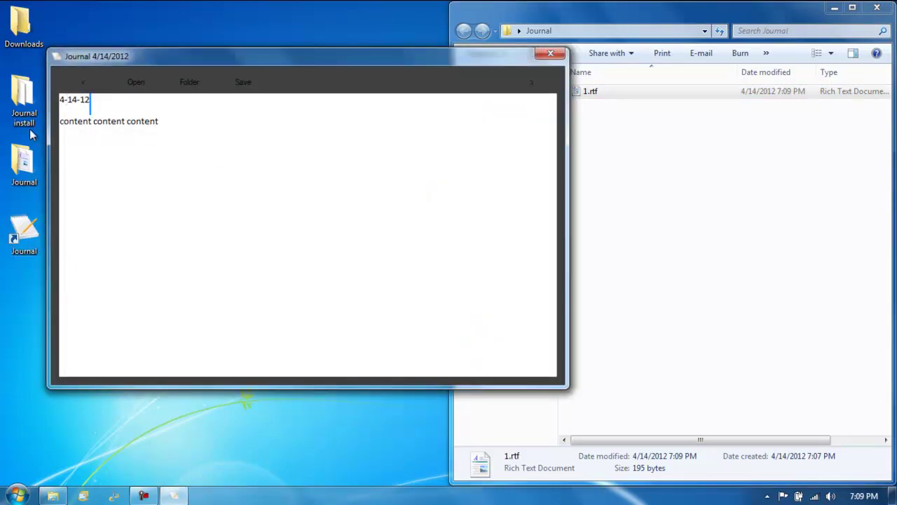
drag(380, 68, 445, 77)
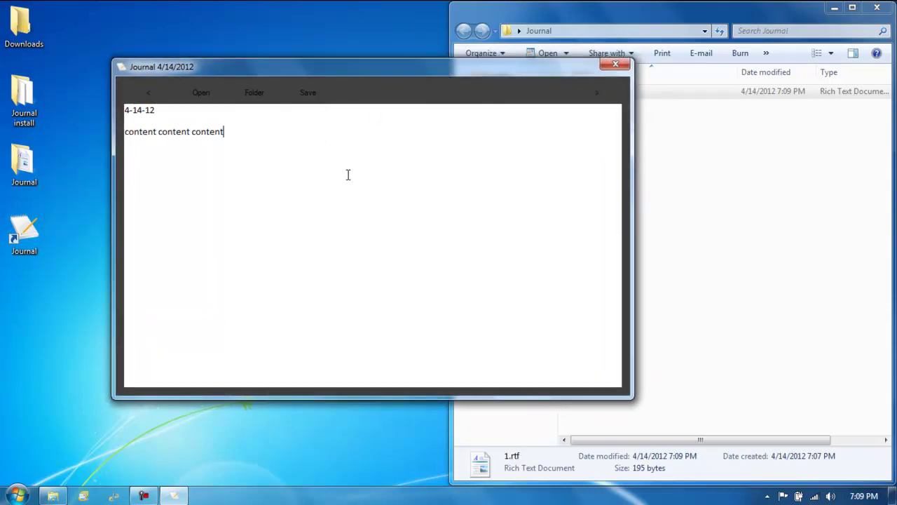
key(ctrl+a)
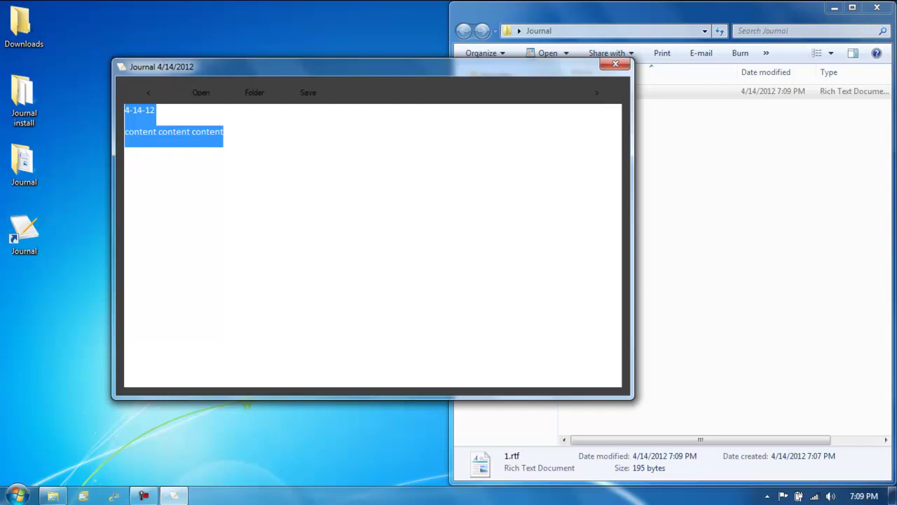
key(Delete)
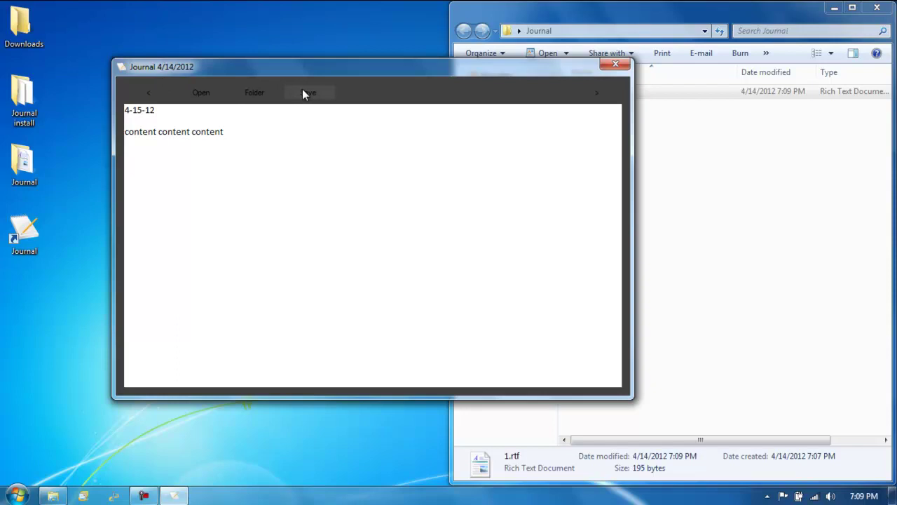
Step: Check the new 2.rtf from the Journal folder in WordPad, then close WordPad
drag(394, 71, 200, 59)
click(675, 223)
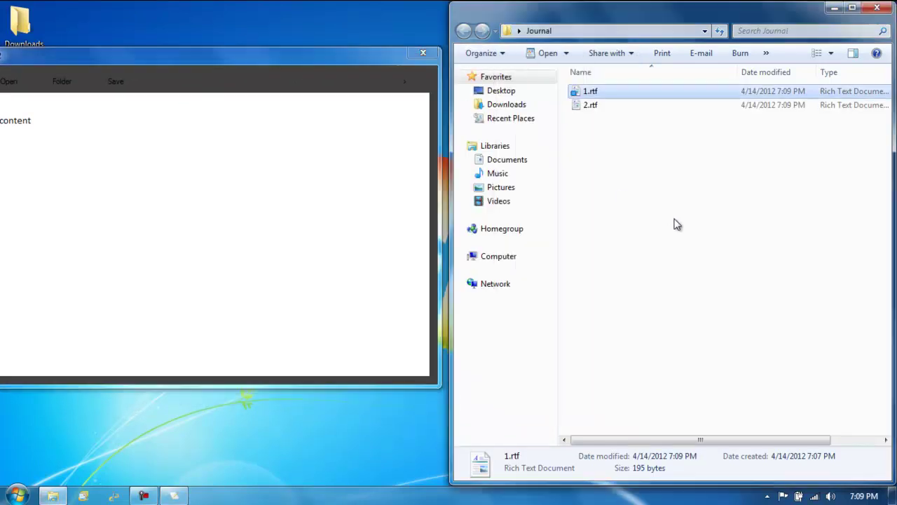
double_click(614, 112)
click(300, 301)
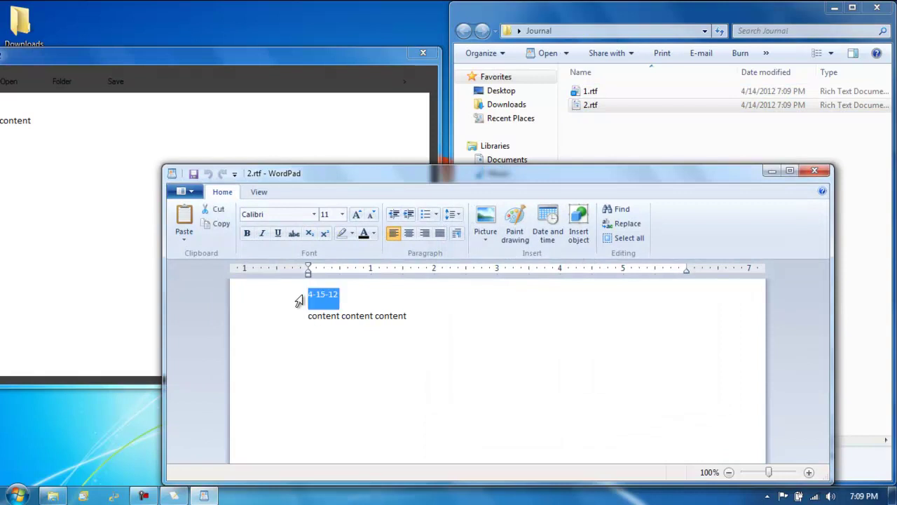
click(478, 336)
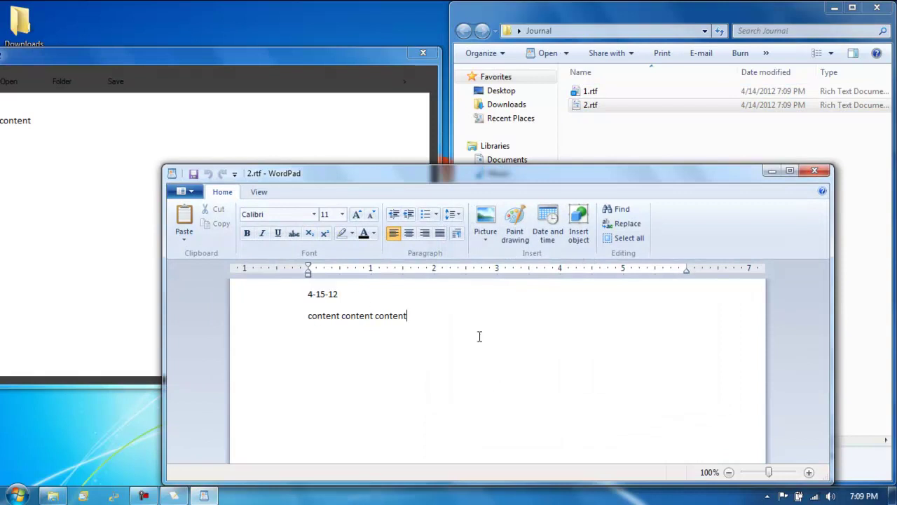
click(823, 173)
drag(331, 54, 497, 64)
Step: Select text in the 4-15-12 entry, then change and restore the date's day digit
double_click(196, 128)
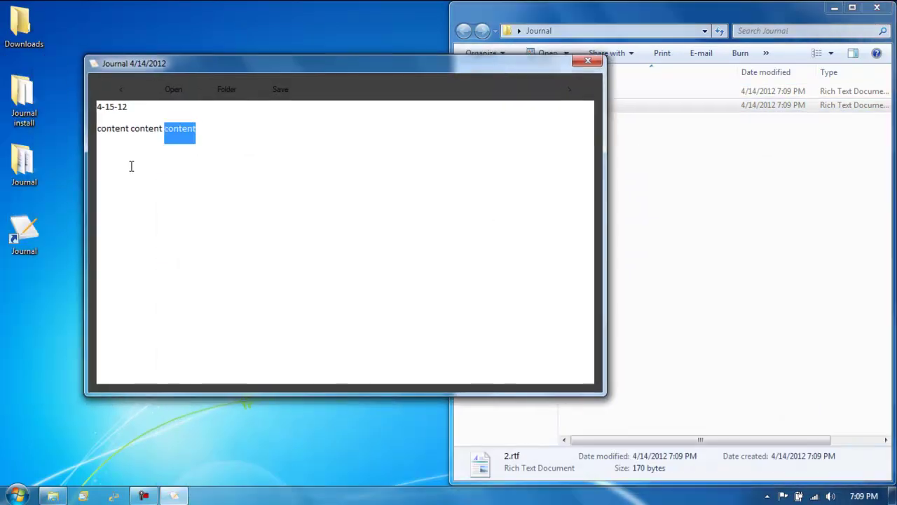
key(shift+Home)
click(294, 198)
key(ctrl+a)
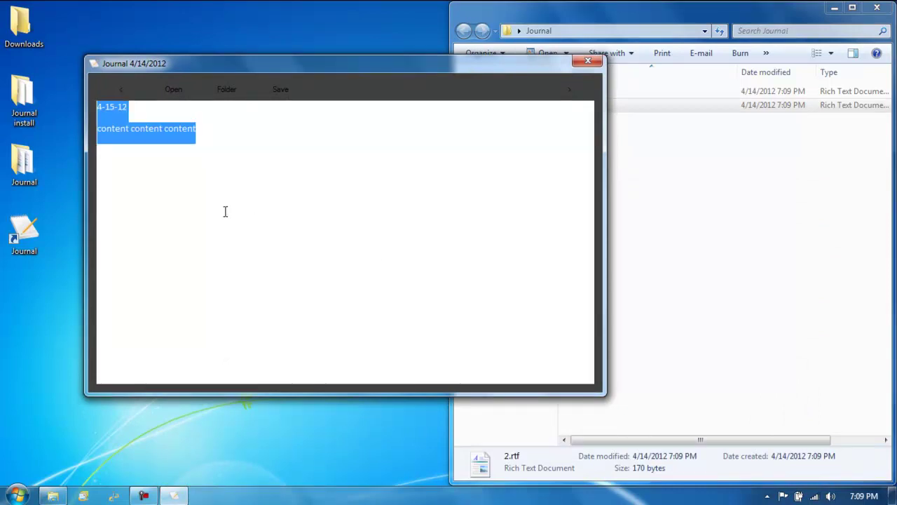
click(341, 167)
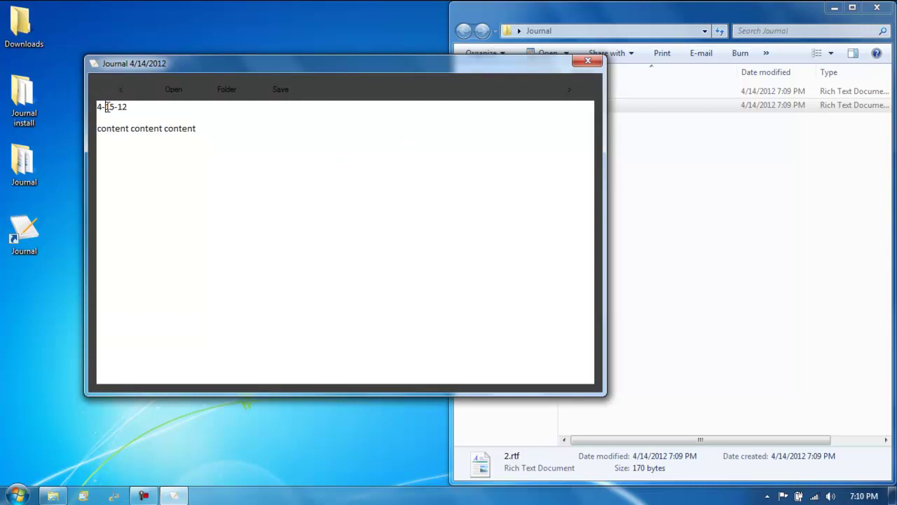
drag(98, 107, 128, 106)
click(338, 209)
click(109, 110)
key(BackSpace)
text(4)
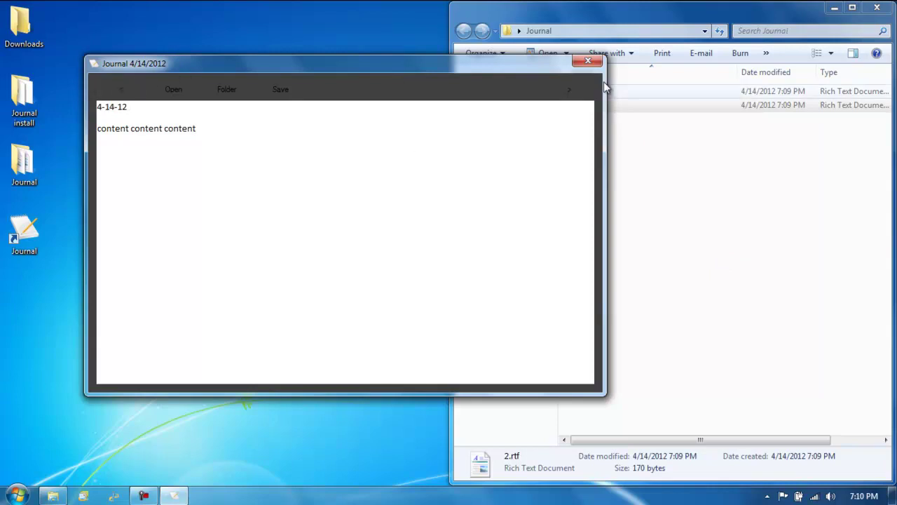
key(BackSpace)
text(5)
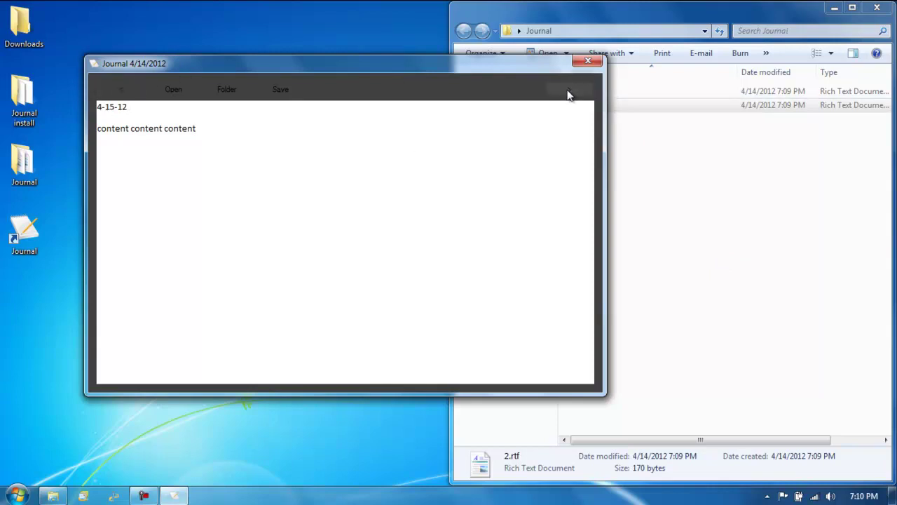
Step: Close and reopen Journal, then step forward from 4-14-12 to the 4-15-12 entry
click(587, 61)
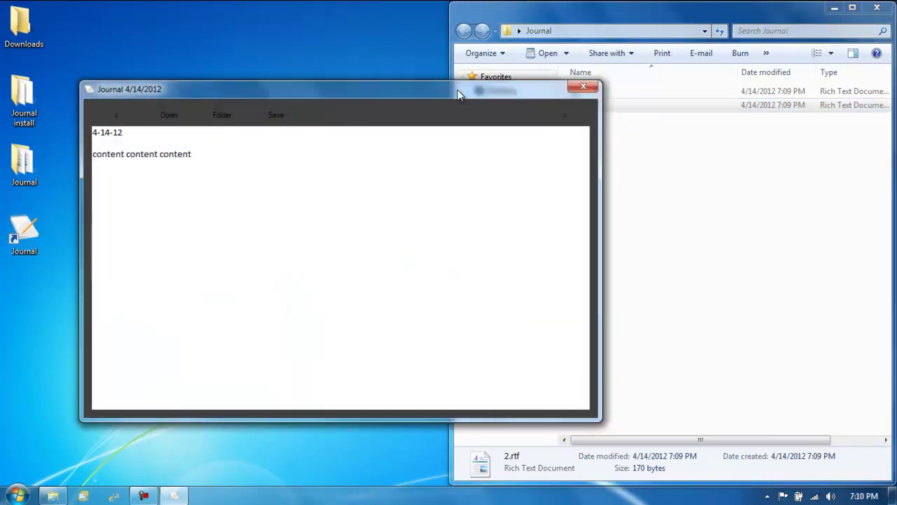
drag(461, 92, 345, 77)
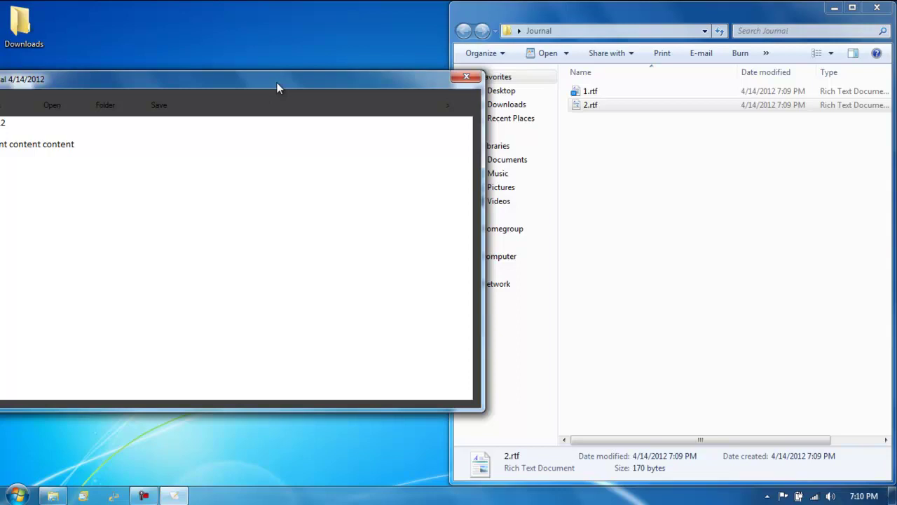
click(524, 99)
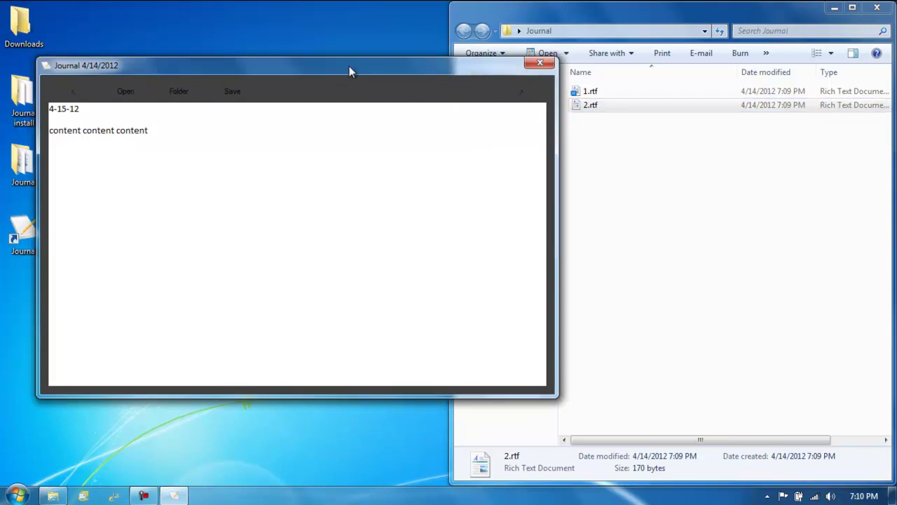
drag(349, 66, 388, 67)
Step: Create a new rich text document on the desktop named Test.rtf
right_click(60, 329)
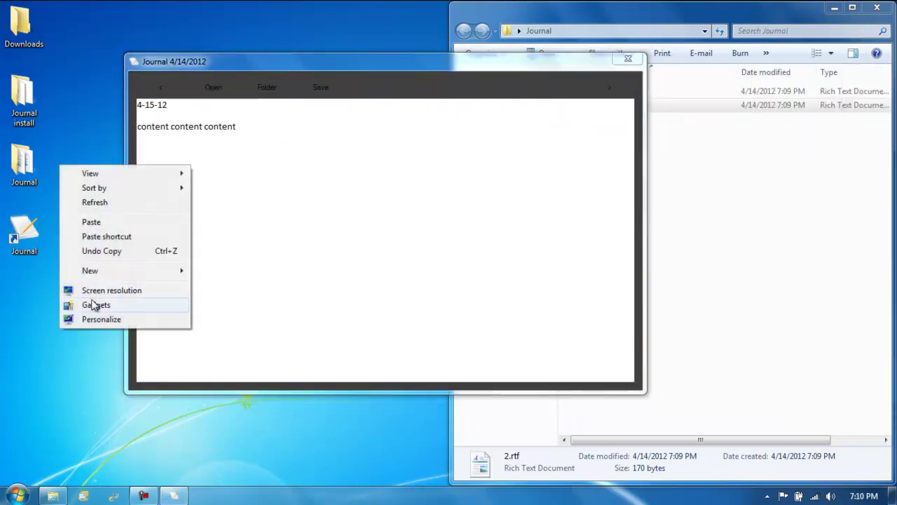
mouse_move(134, 271)
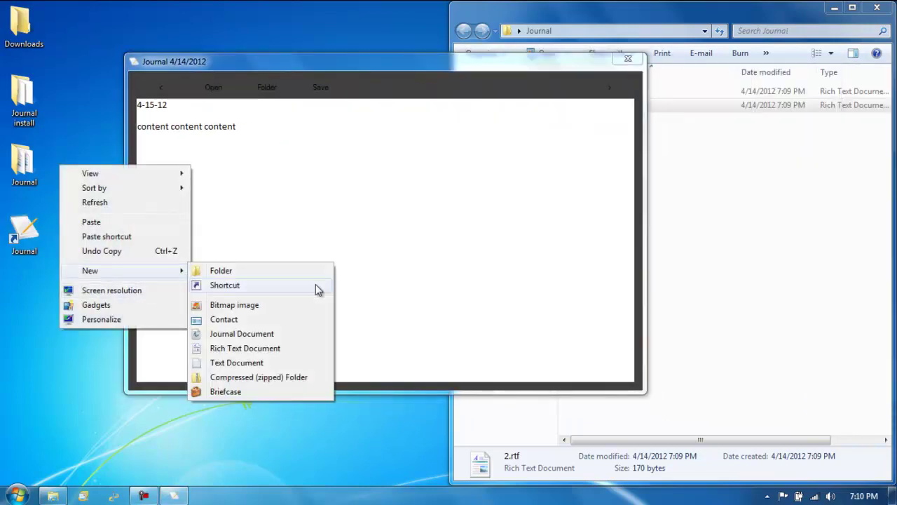
click(285, 350)
key(BackSpace)
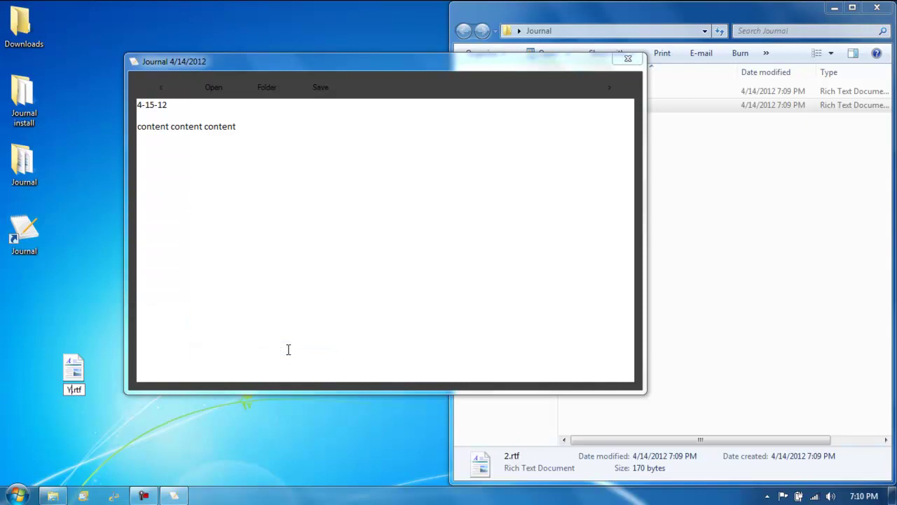
text(Test)
key(Return)
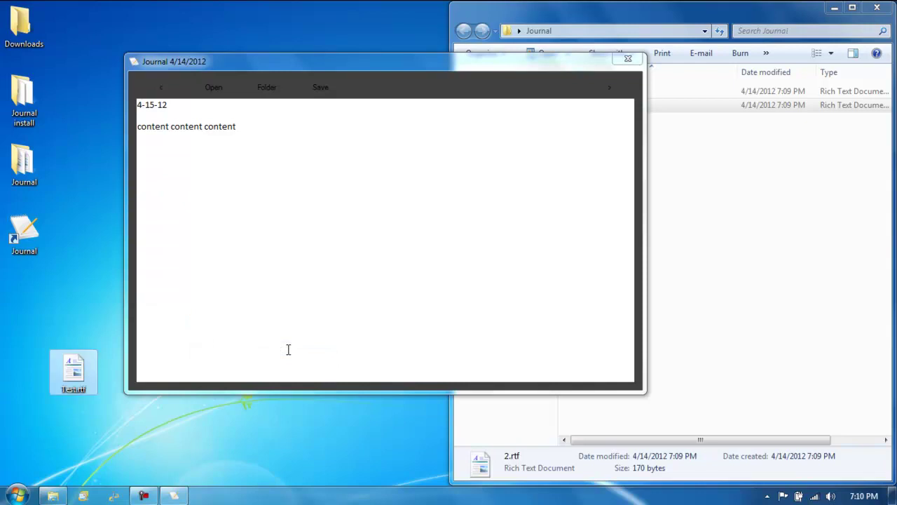
Step: Open Test.rtf in WordPad, type 'lol test', save it and close WordPad
key(Return)
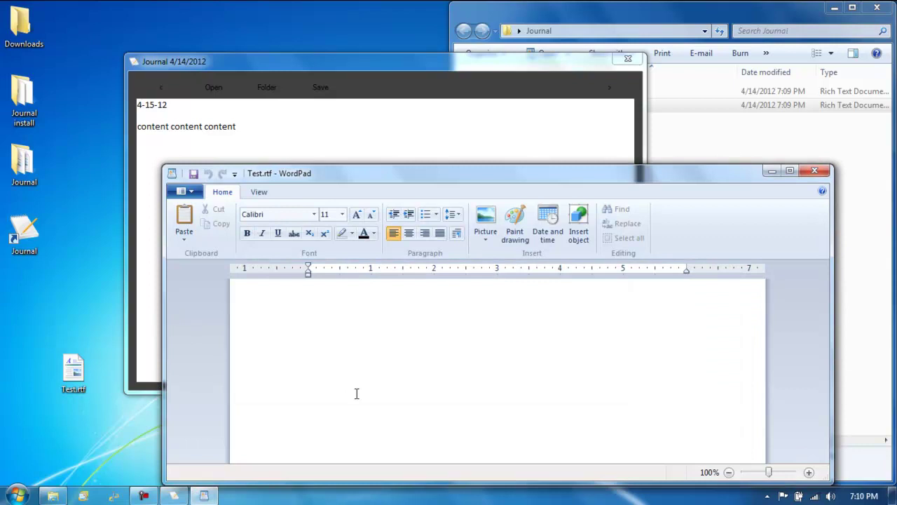
text(lol te)
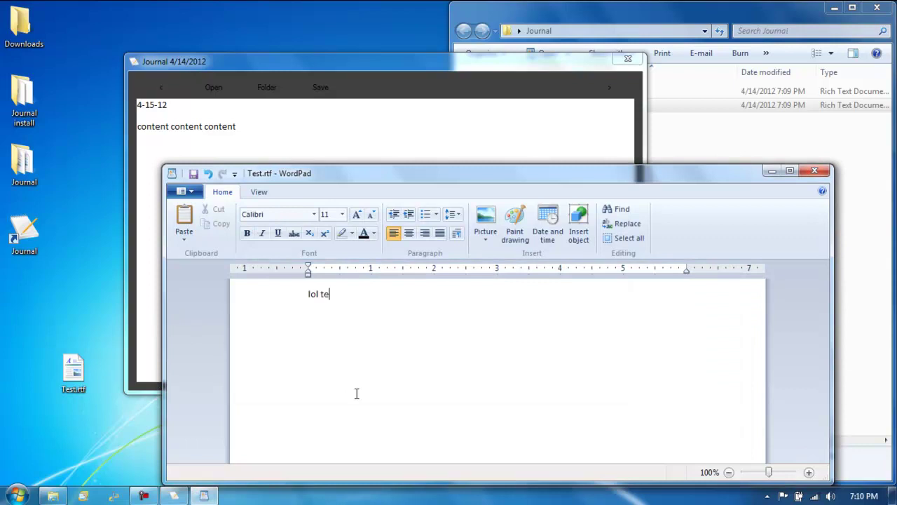
text(st)
click(184, 191)
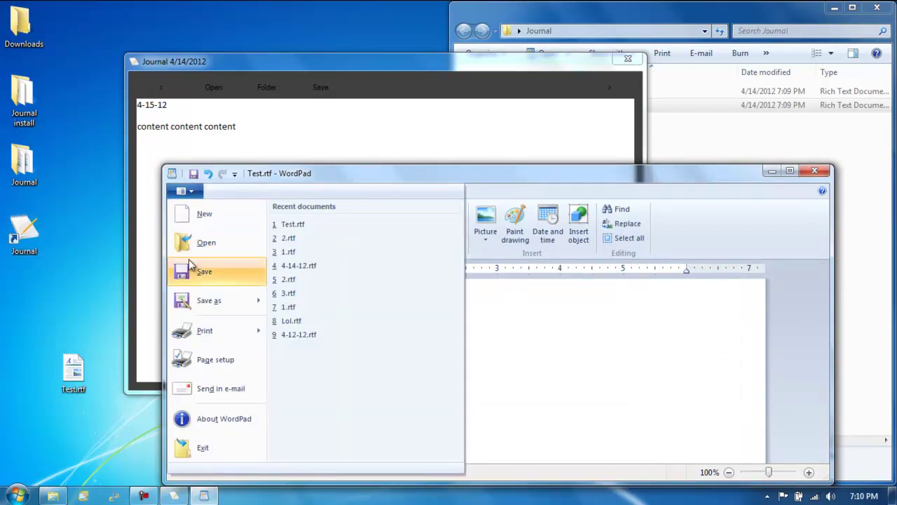
click(189, 265)
click(814, 171)
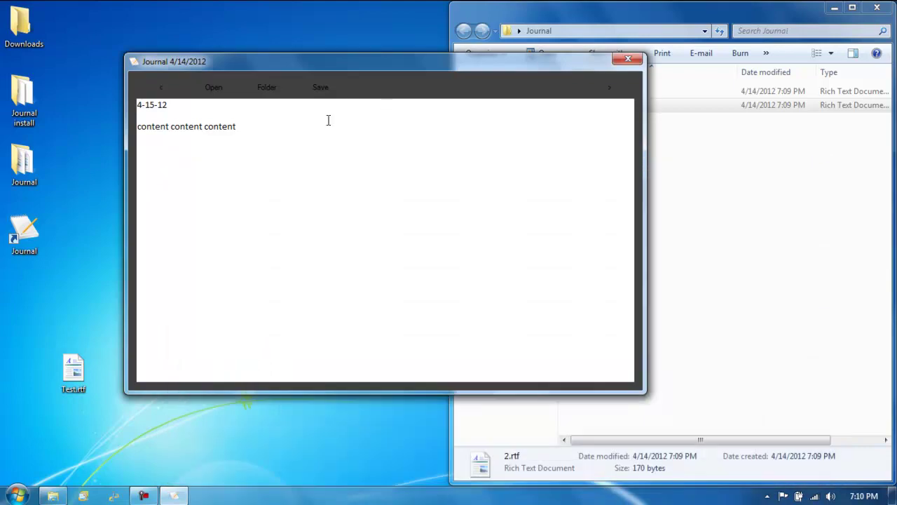
Step: Load Test.rtf from the Desktop into Journal to show 'lol test', then erase that text
click(227, 87)
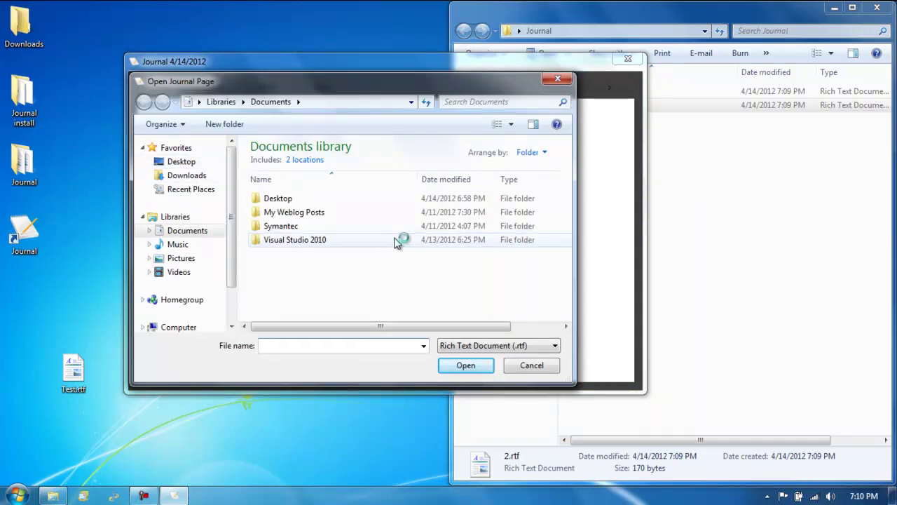
click(181, 161)
scroll(476, 280, down, 3)
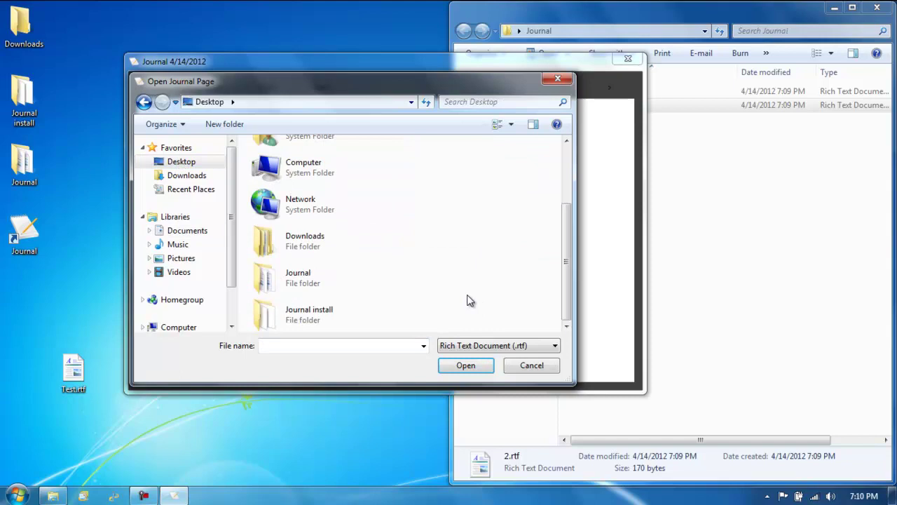
scroll(469, 304, up, 3)
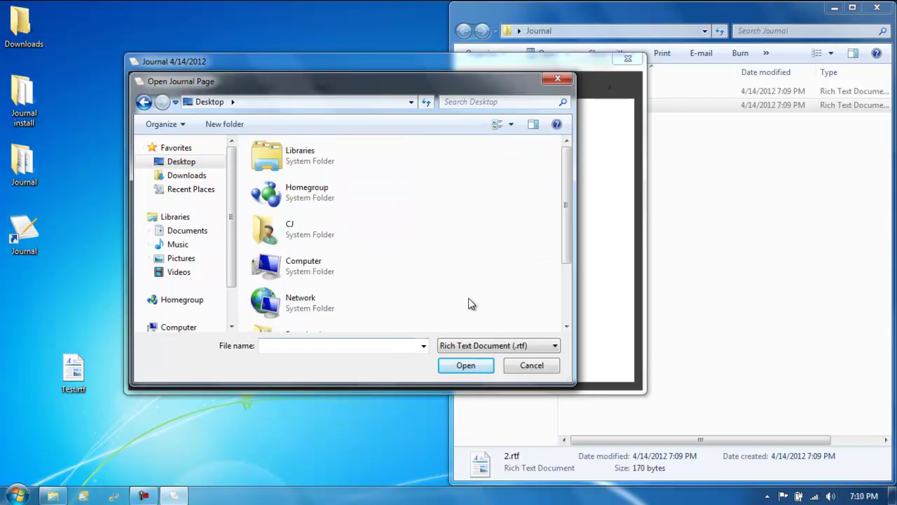
scroll(456, 298, down, 3)
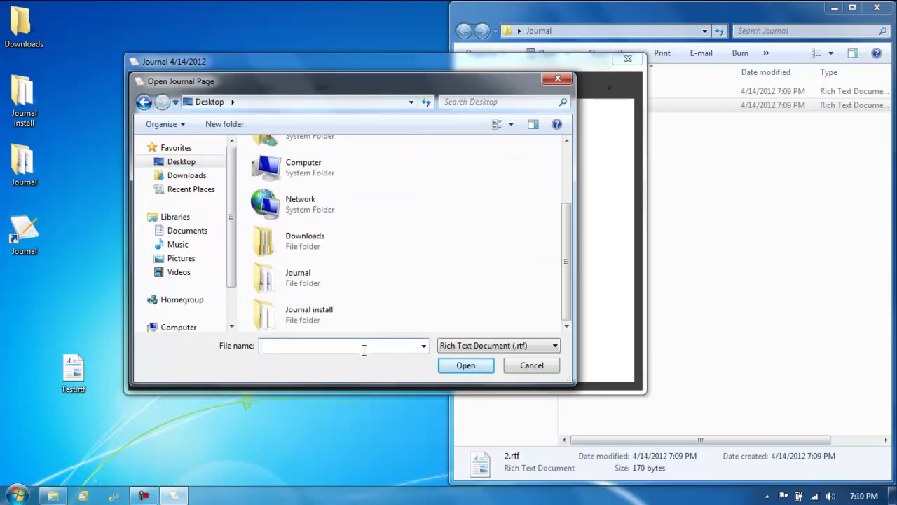
text(te)
click(338, 358)
click(468, 368)
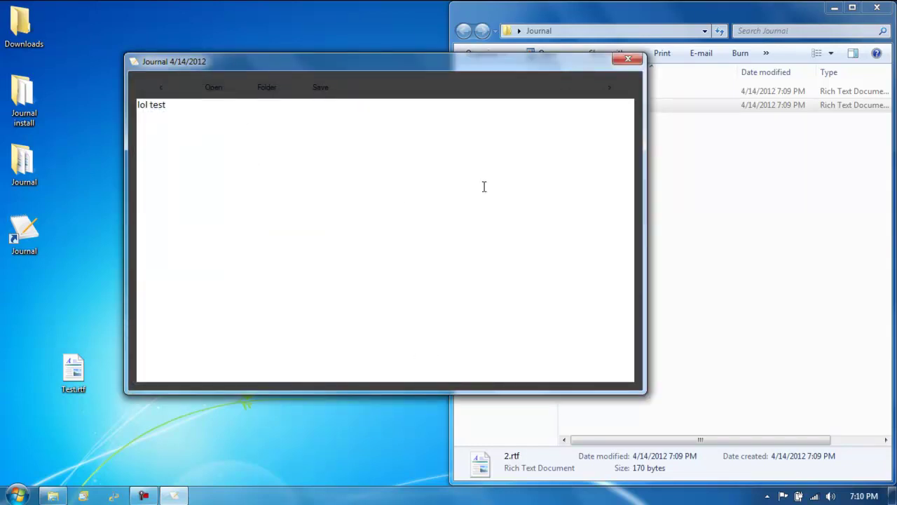
key(BackSpace)
key(BackSpace)
key(BackSpace)
key(BackSpace)
key(BackSpace)
key(BackSpace)
key(BackSpace)
key(BackSpace)
Step: Return to the second entry, change its date line to 4-14-12 and save it to 2.rtf
drag(406, 73, 647, 103)
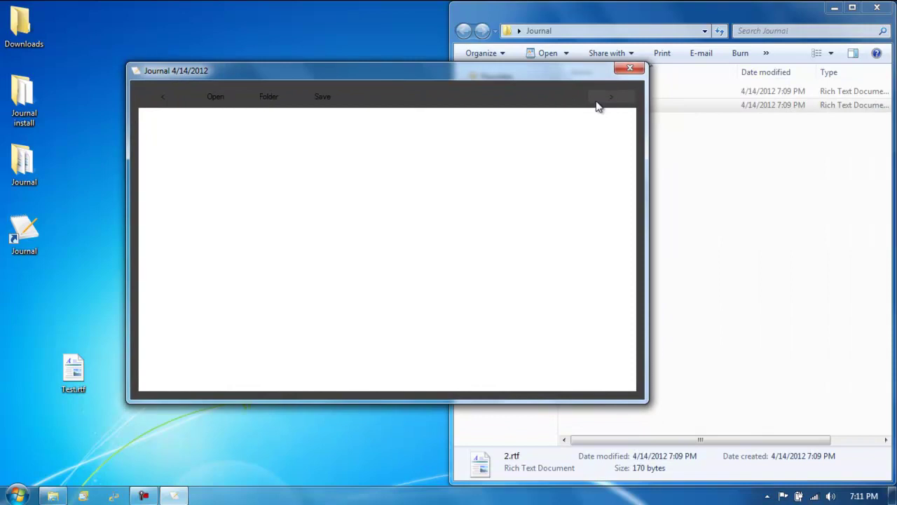
click(165, 96)
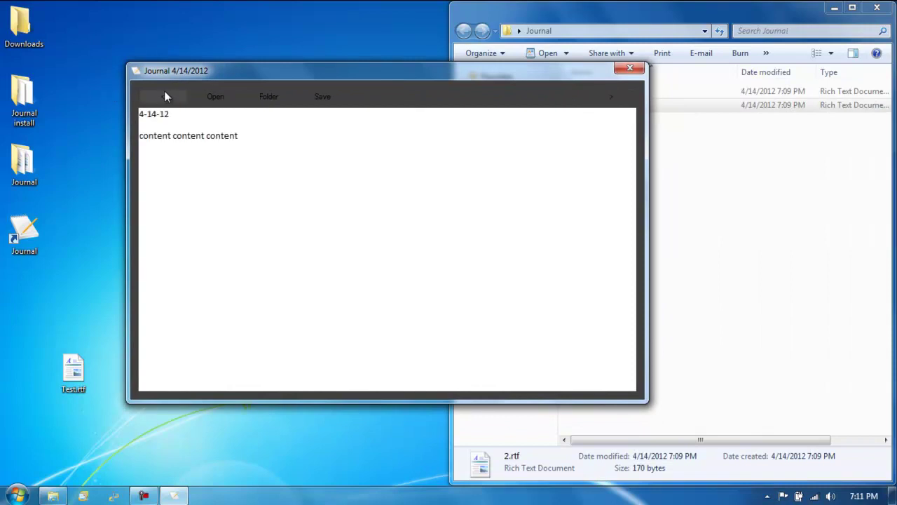
click(622, 103)
drag(531, 70, 360, 106)
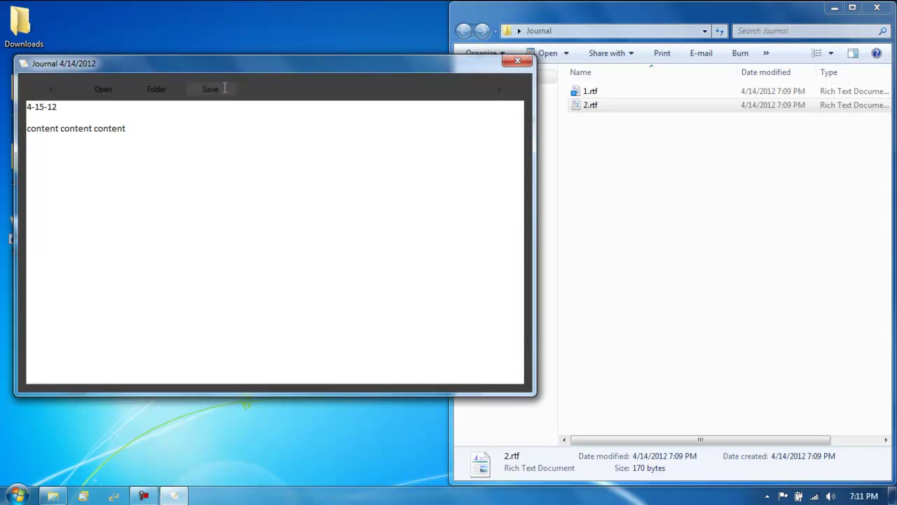
drag(258, 210, 4, 62)
click(375, 341)
click(219, 96)
Step: Clear the page and type 3 as the new entry's text
key(ctrl+a)
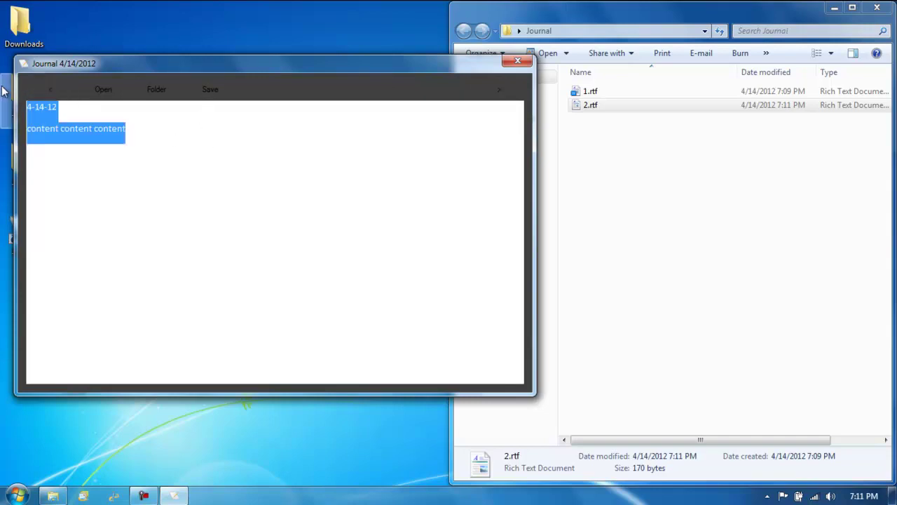
key(Right)
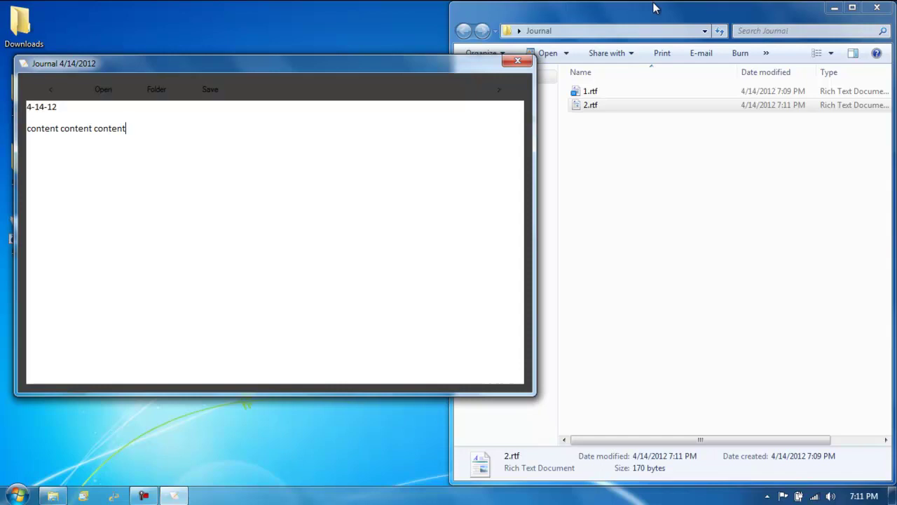
key(ctrl+a)
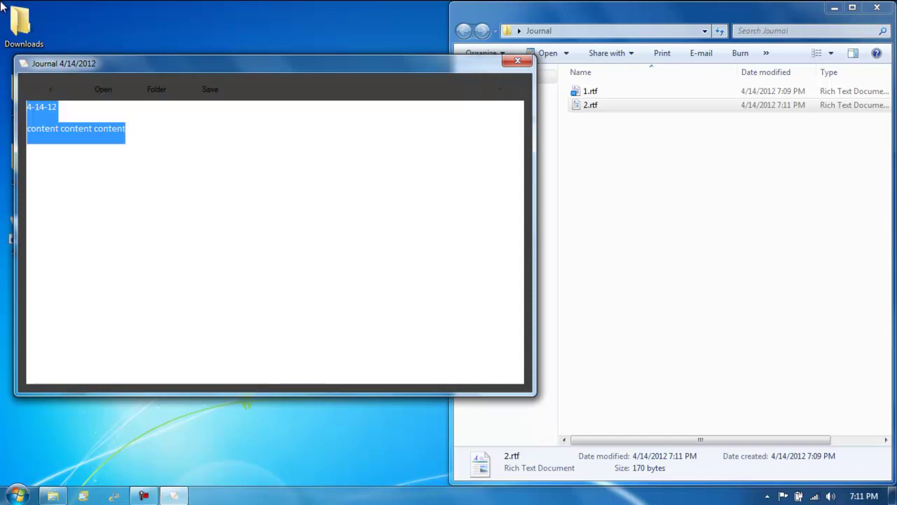
key(Delete)
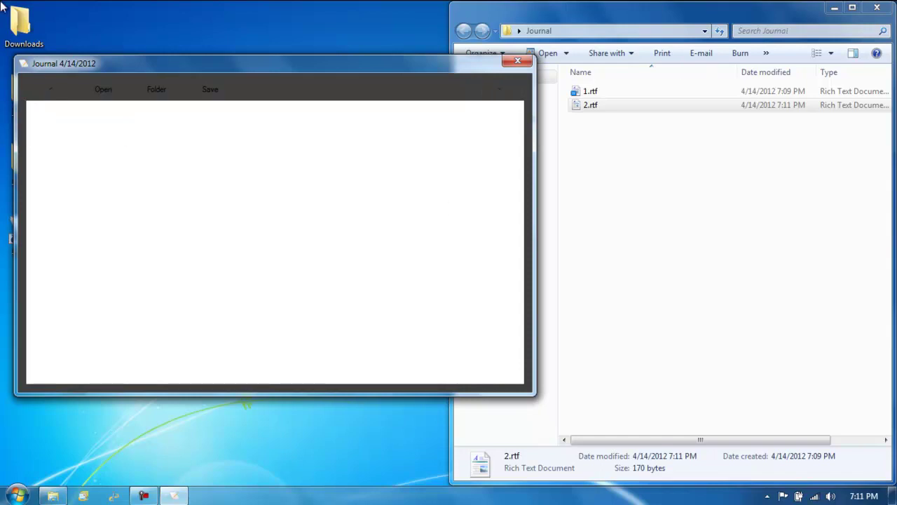
text(3)
Step: Page back to save entry 3 as 3.rtf, return to it, close Journal, and select the three .rtf files
click(54, 94)
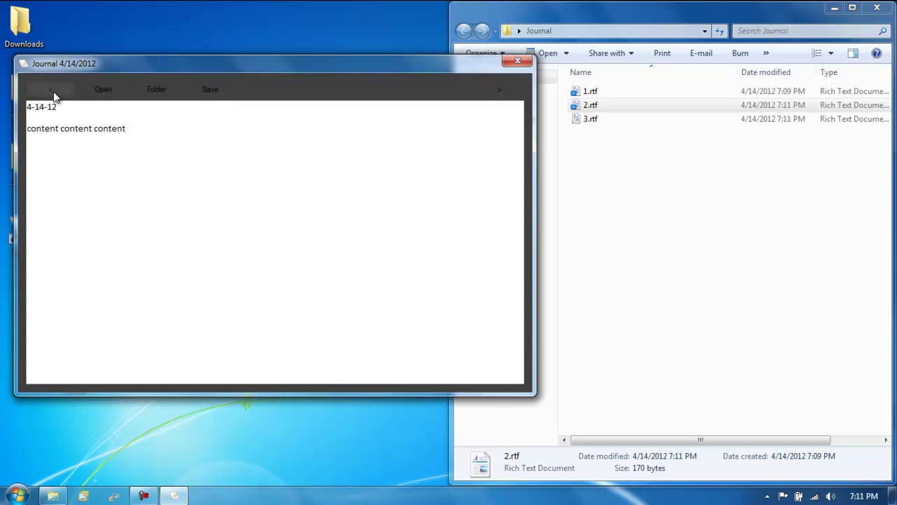
click(505, 89)
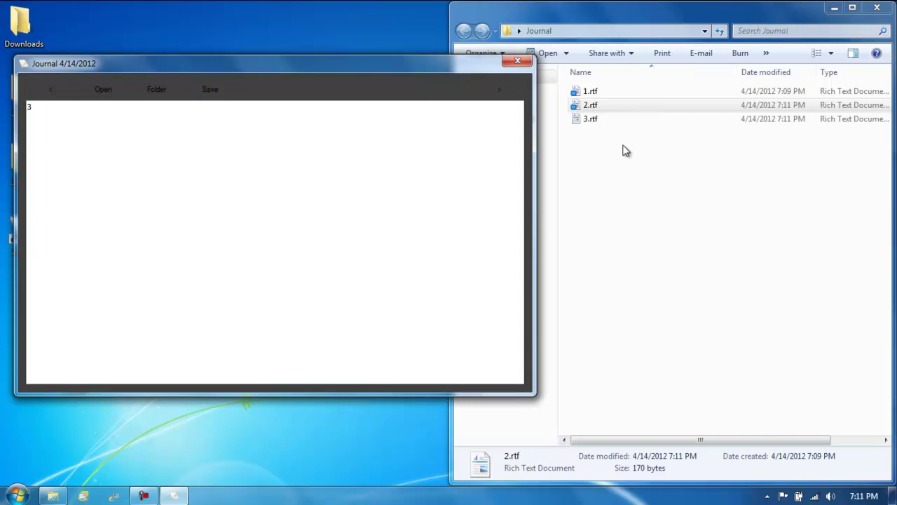
click(511, 63)
drag(684, 278, 652, 88)
Step: Delete 1.rtf, 2.rtf and 3.rtf, confirming the prompt, and close the Journal folder window
key(Delete)
key(Return)
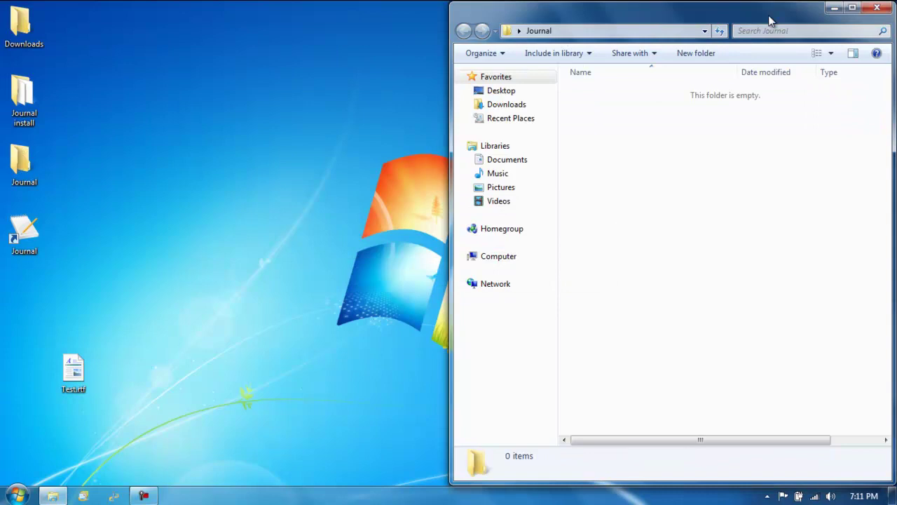
click(876, 7)
Step: Drag across two spots on the desktop and click a taskbar item
drag(306, 94, 317, 180)
drag(289, 305, 275, 348)
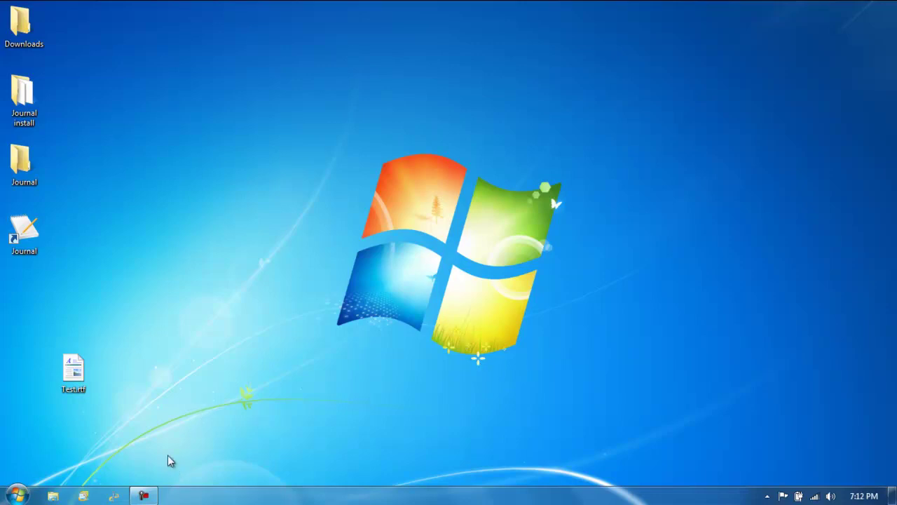
mouse_move(153, 496)
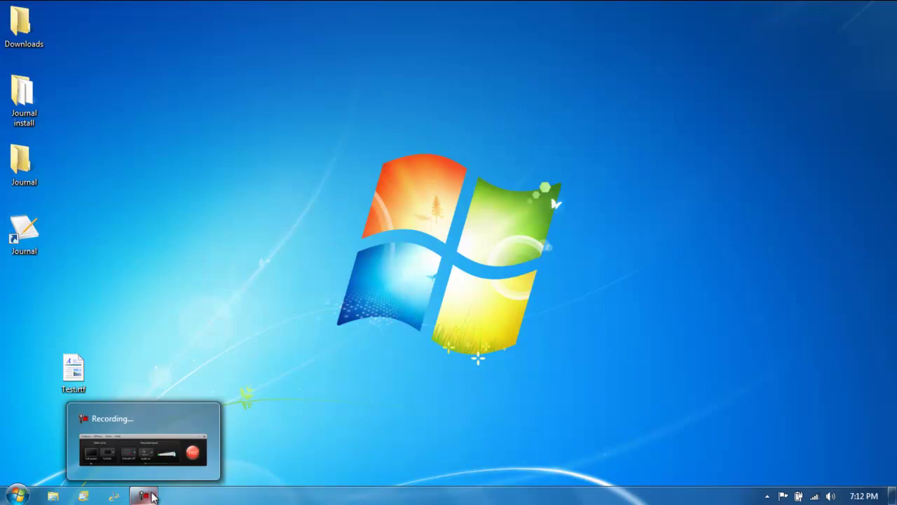
click(152, 496)
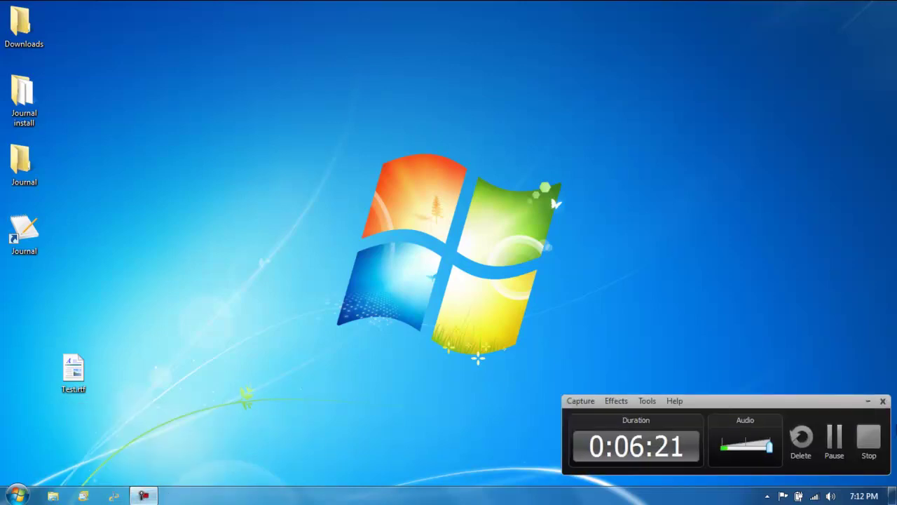